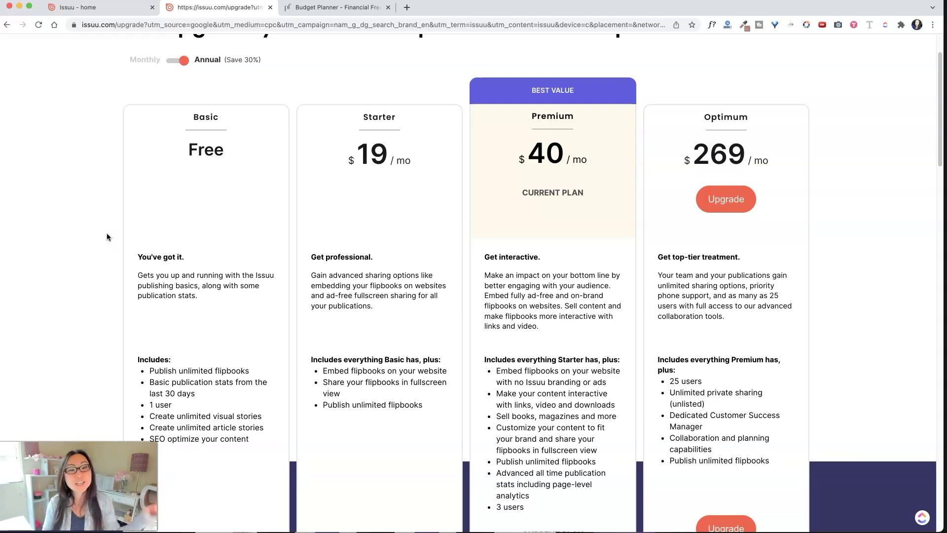
# Scroll the Issuu upgrade page to compare the Basic, Starter $19, Premium $40 and Optimum $269 plans
pyautogui.click(340, 181)
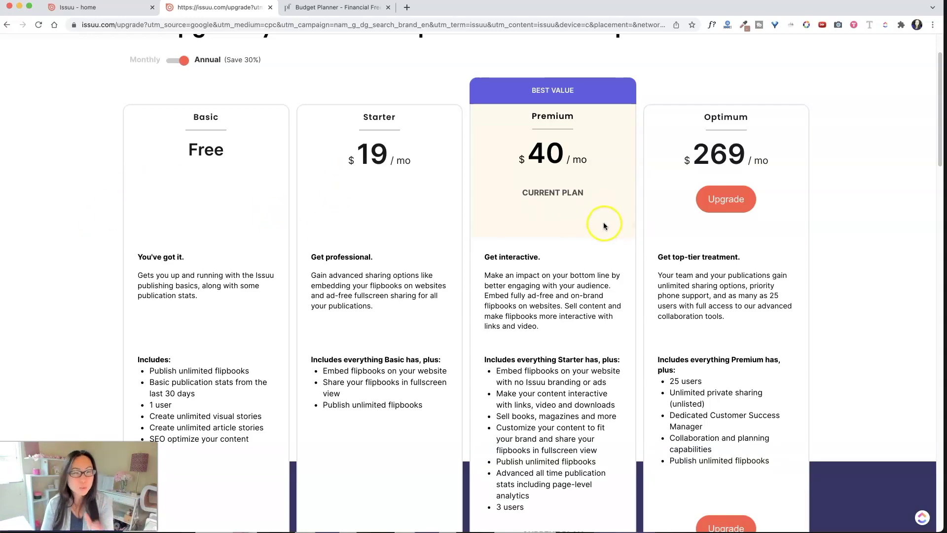
pyautogui.scroll(-1, 604, 225)
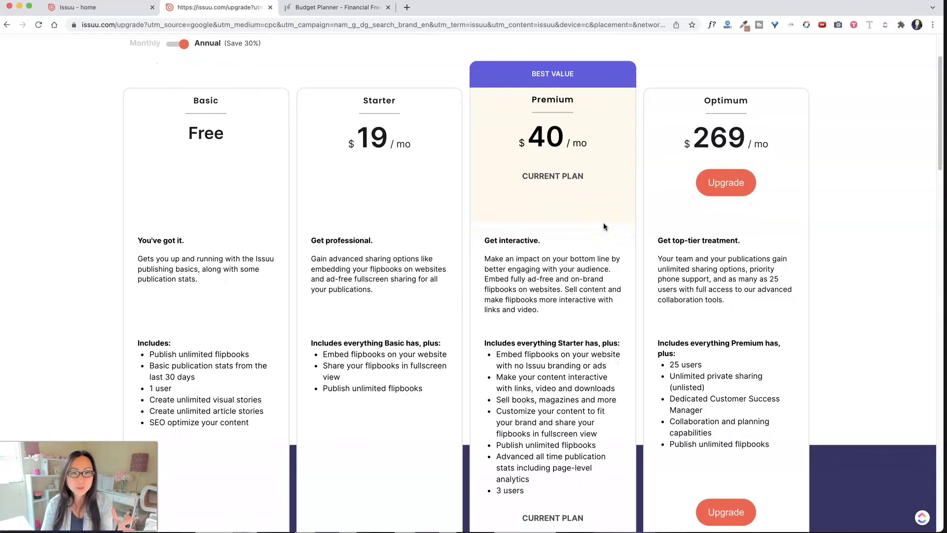
pyautogui.scroll(-1, 604, 225)
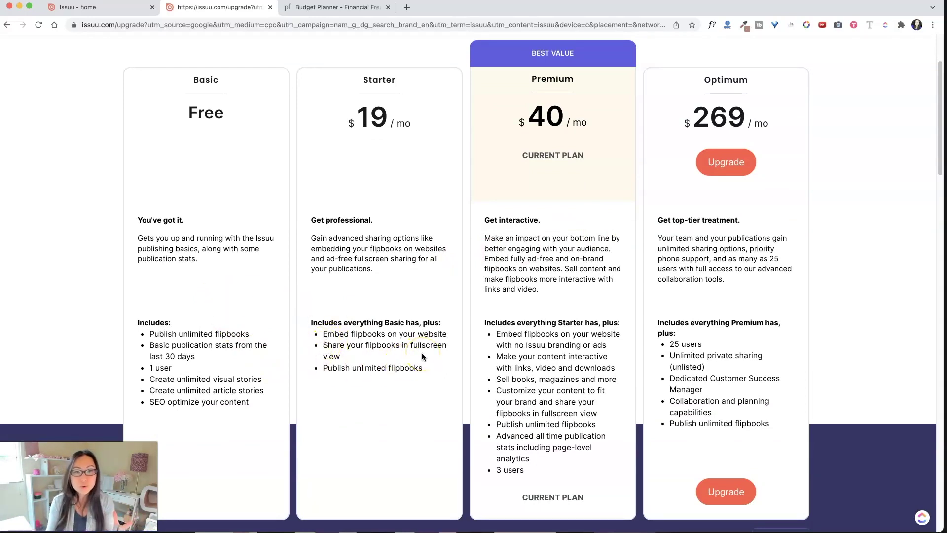
# On the Budget Planner page, flip the embedded workbook preview back to its cover
pyautogui.click(346, 7)
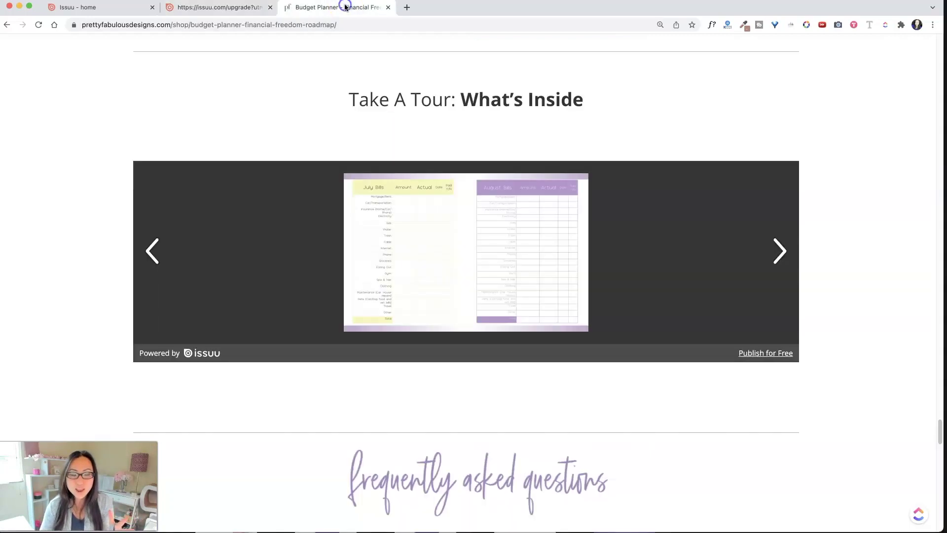
pyautogui.click(150, 251)
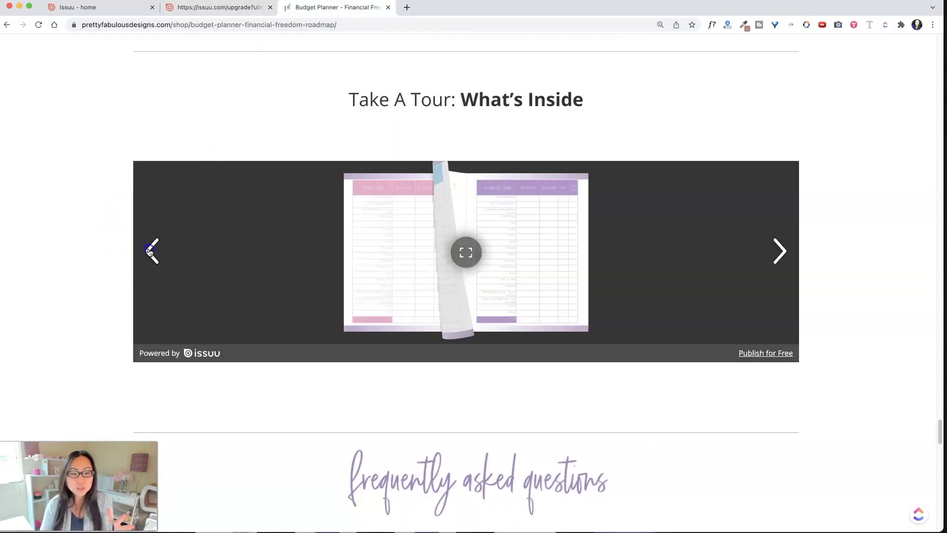
pyautogui.click(150, 252)
pyautogui.click(150, 252)
pyautogui.click(151, 252)
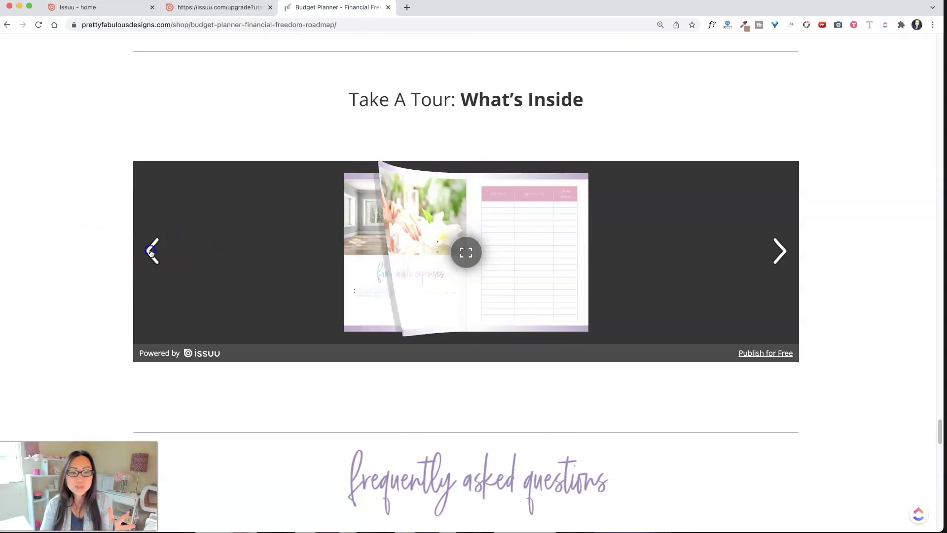
pyautogui.click(150, 252)
pyautogui.click(150, 252)
pyautogui.click(151, 252)
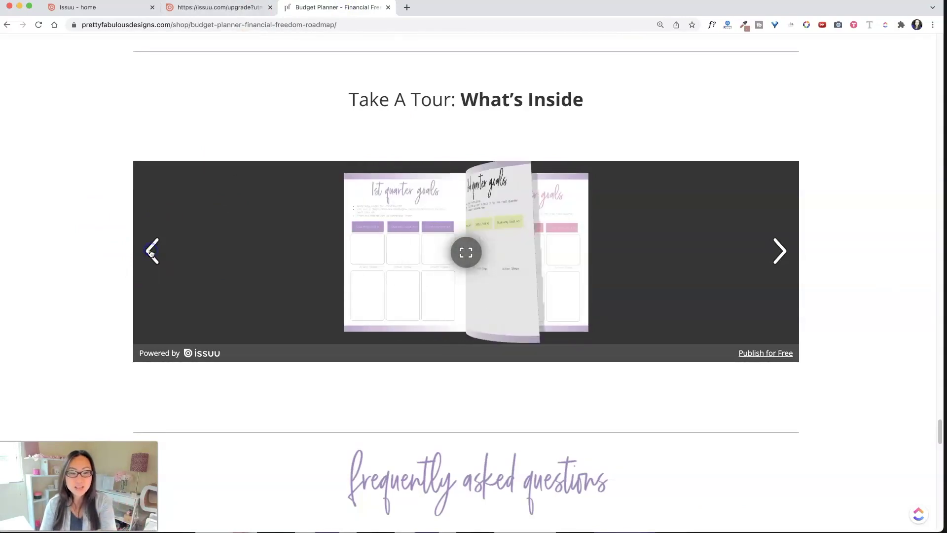
pyautogui.click(150, 252)
pyautogui.click(151, 252)
pyautogui.click(151, 252)
pyautogui.click(150, 252)
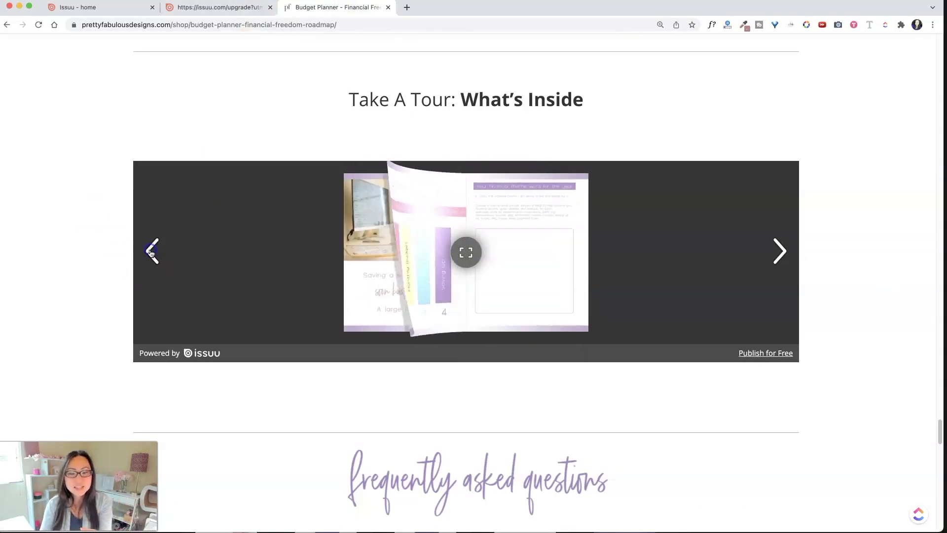
pyautogui.click(151, 252)
pyautogui.click(150, 252)
pyautogui.click(150, 252)
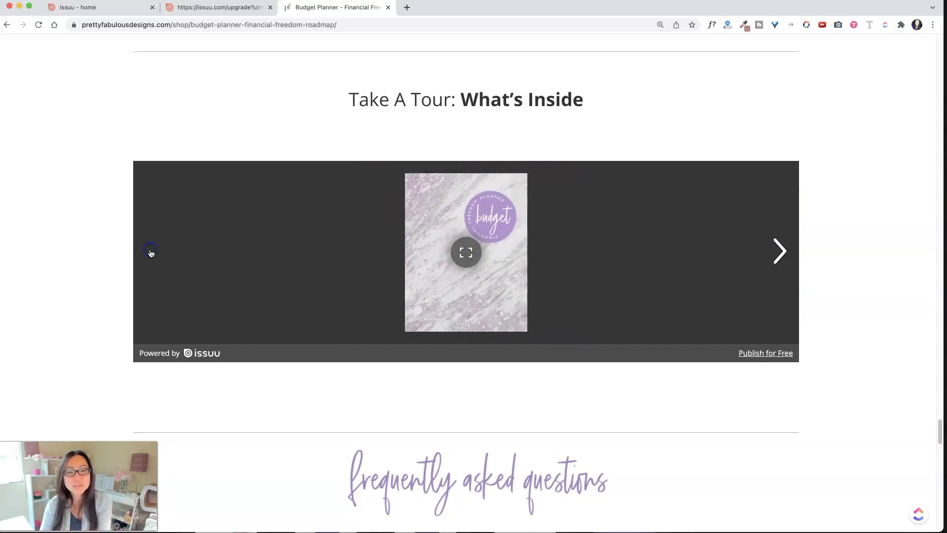
# Page forward through the workbook spreads to the lined pages, then return to Issuu pricing
pyautogui.click(778, 252)
pyautogui.click(779, 251)
pyautogui.click(779, 252)
pyautogui.click(778, 252)
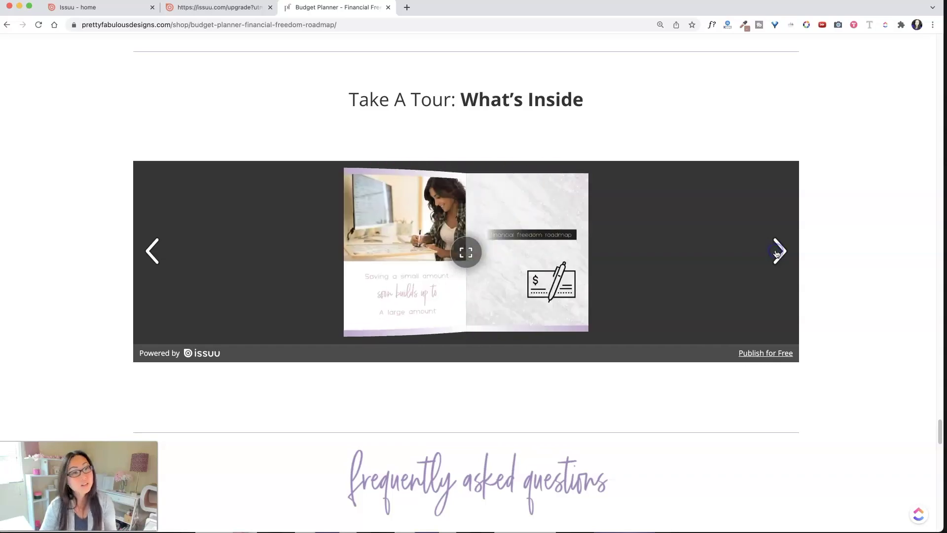
pyautogui.click(778, 251)
pyautogui.click(778, 252)
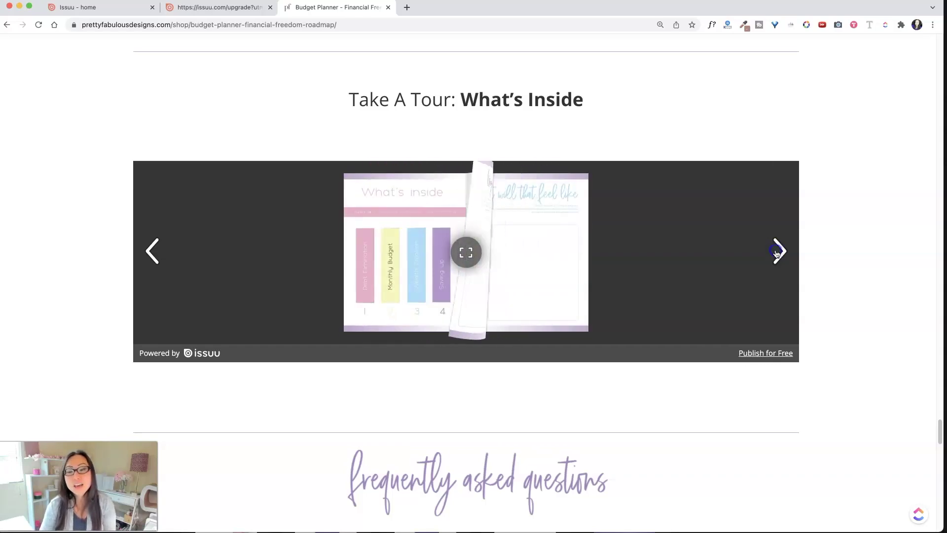
pyautogui.click(777, 252)
pyautogui.click(777, 251)
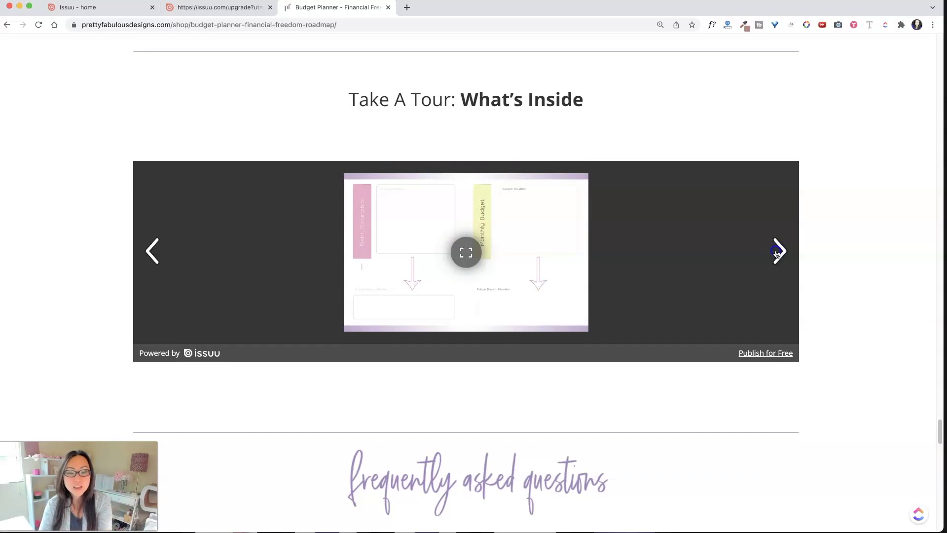
pyautogui.click(777, 251)
pyautogui.click(777, 251)
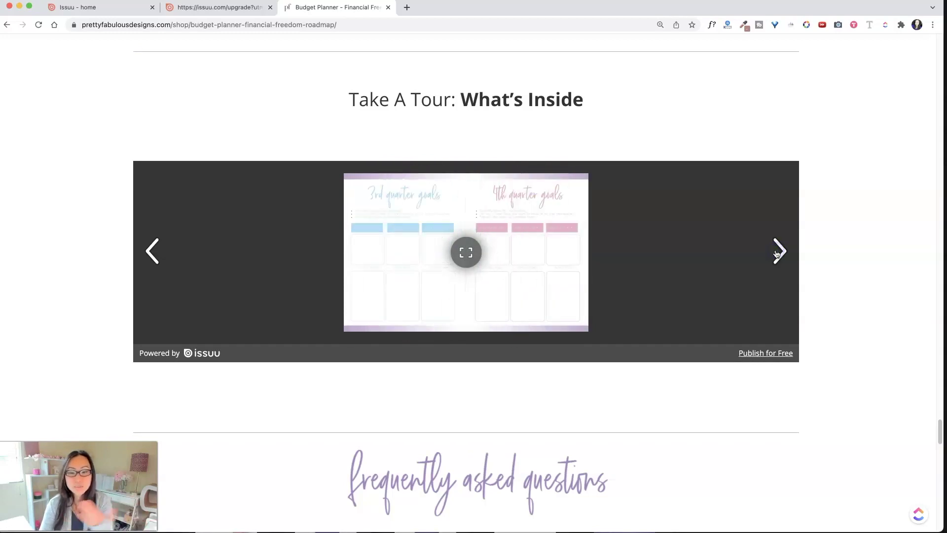
pyautogui.click(777, 251)
pyautogui.click(777, 251)
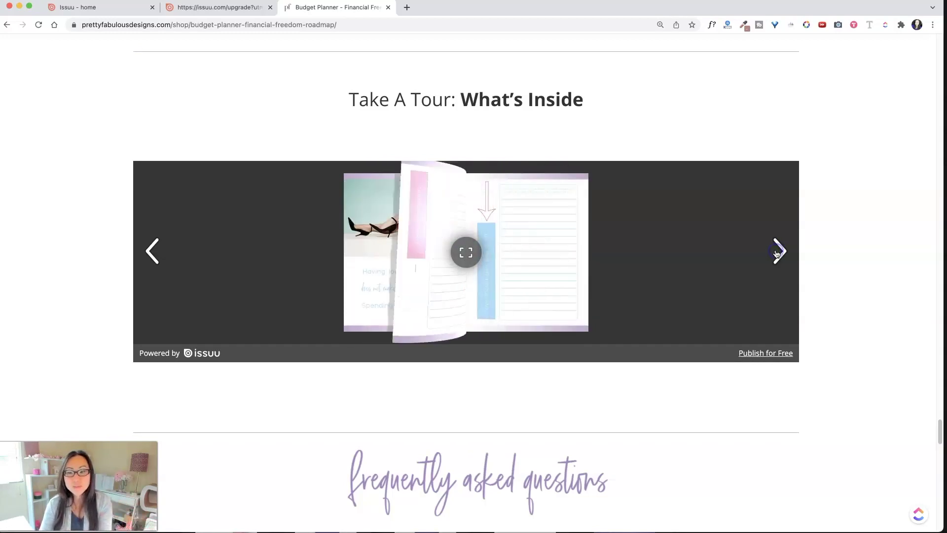
pyautogui.click(689, 301)
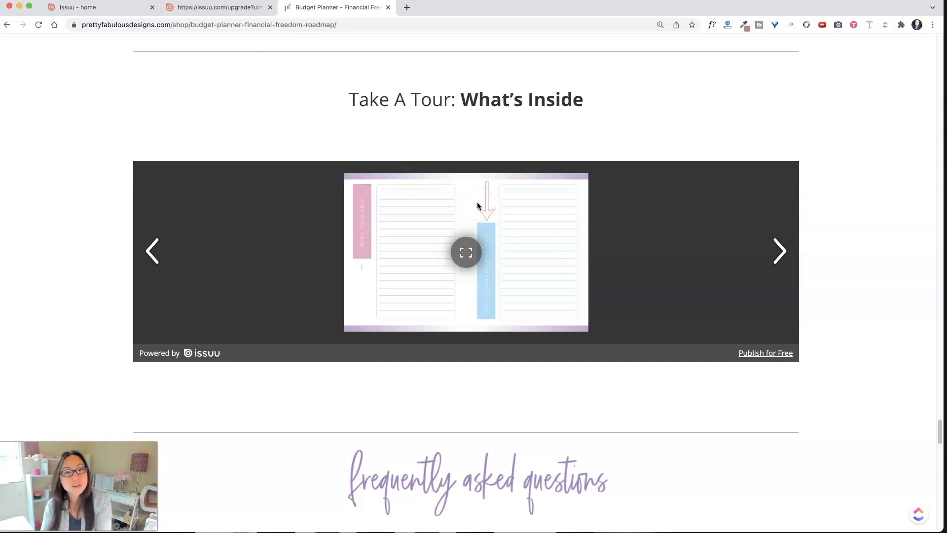
pyautogui.click(199, 8)
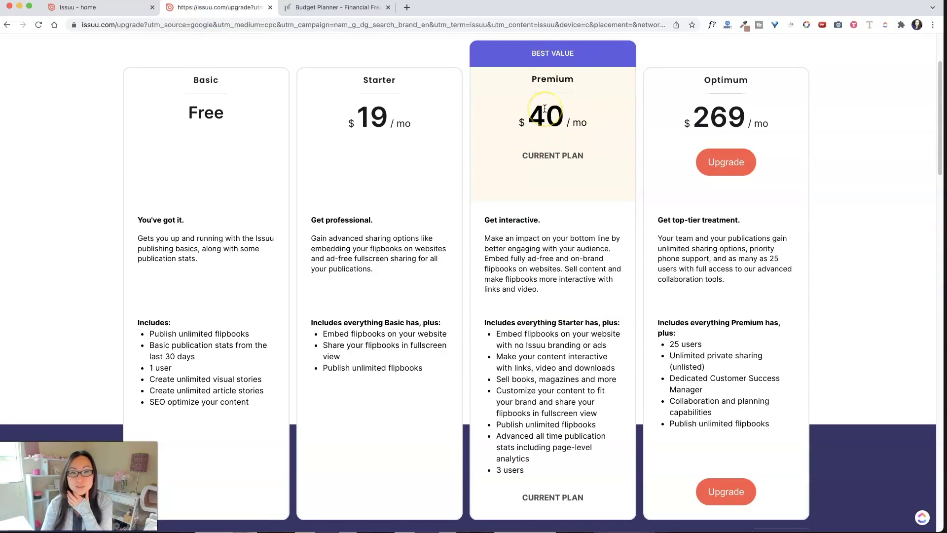
# Switch the plan prices to monthly billing, then go to the Issuu home dashboard
pyautogui.scroll(2, 281, 127)
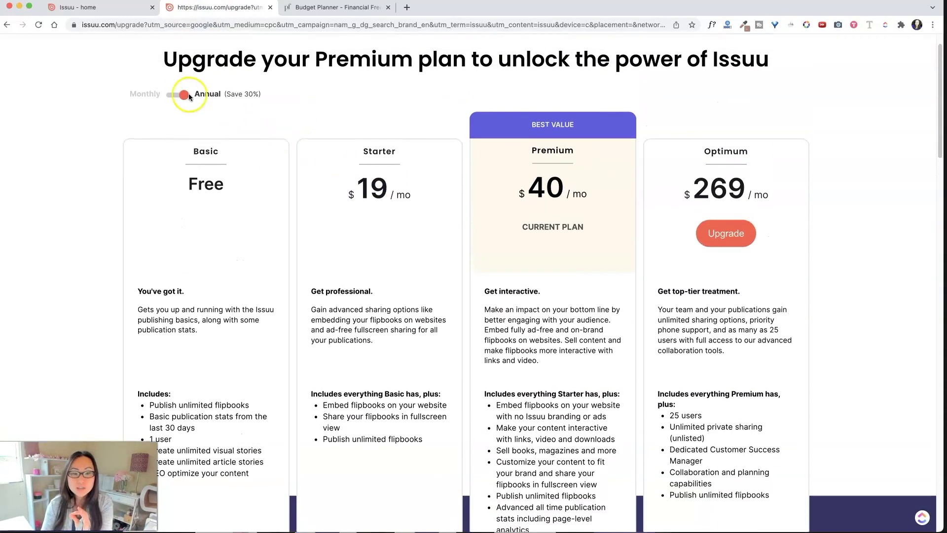
pyautogui.click(179, 97)
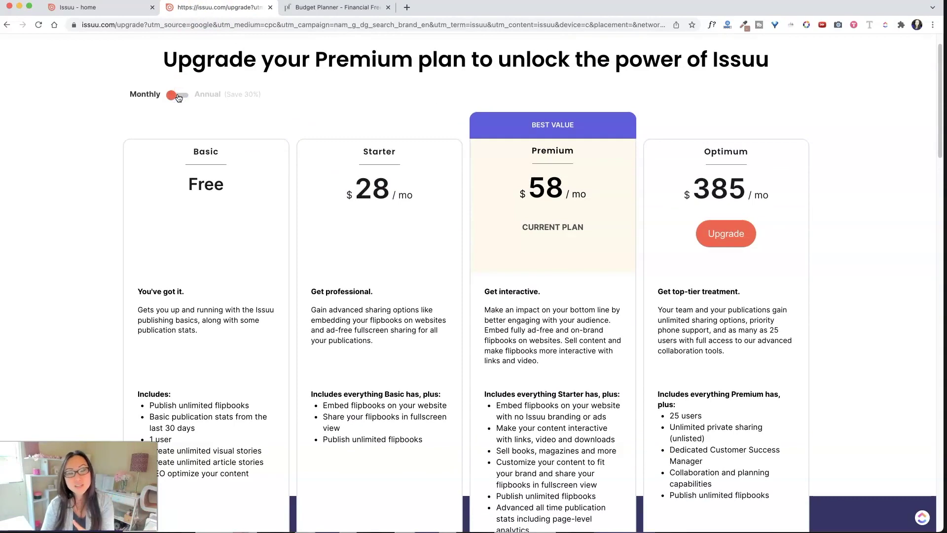
pyautogui.click(121, 13)
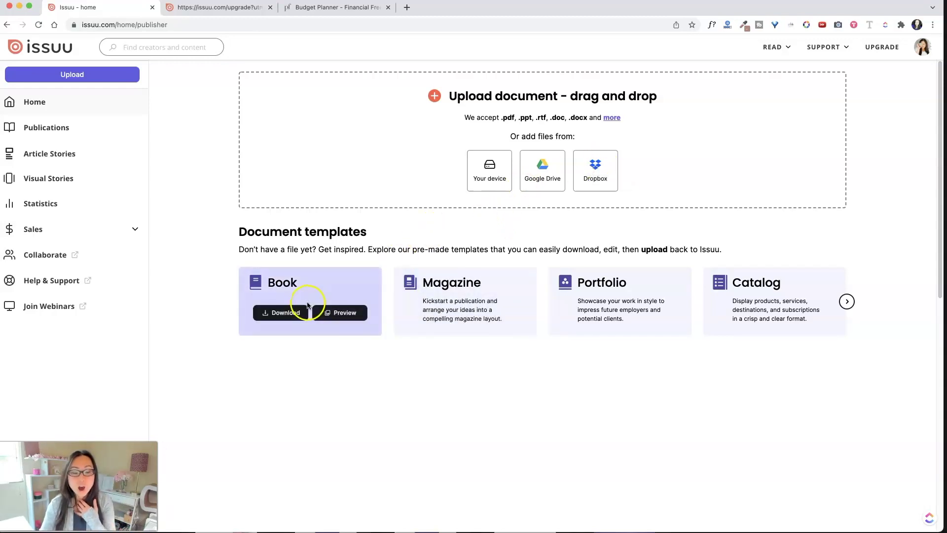
# Preview the Book template and page through its 31-page sample to pages 12-13
pyautogui.click(340, 313)
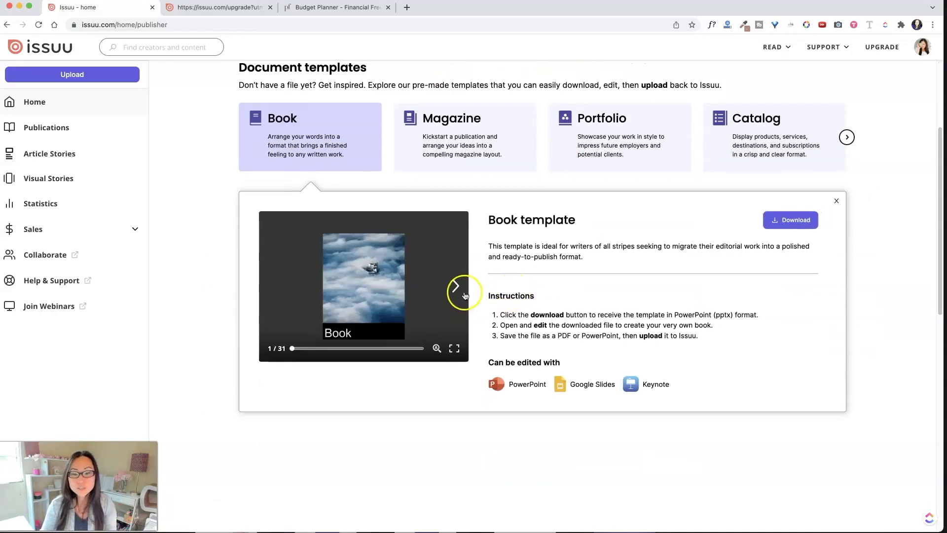
pyautogui.click(455, 287)
pyautogui.click(457, 289)
pyautogui.click(456, 287)
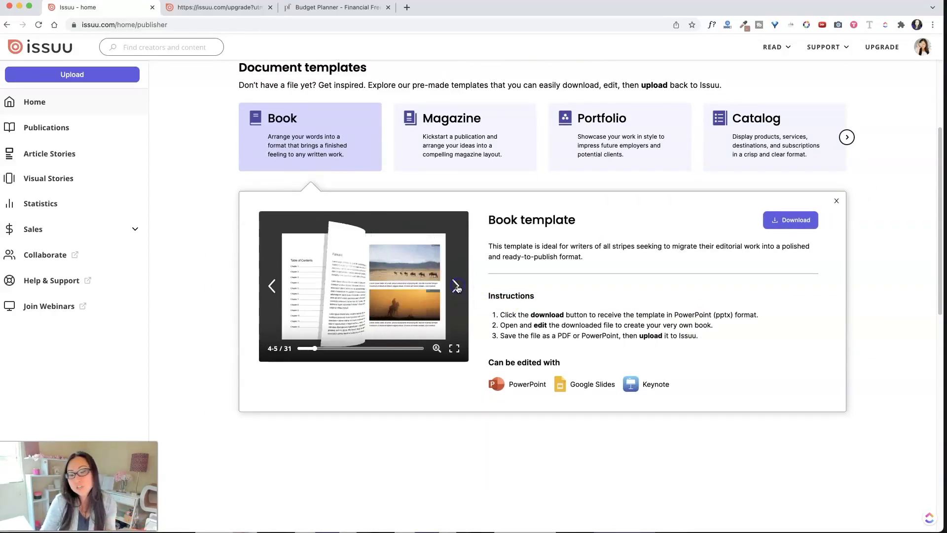
pyautogui.click(456, 287)
pyautogui.click(456, 287)
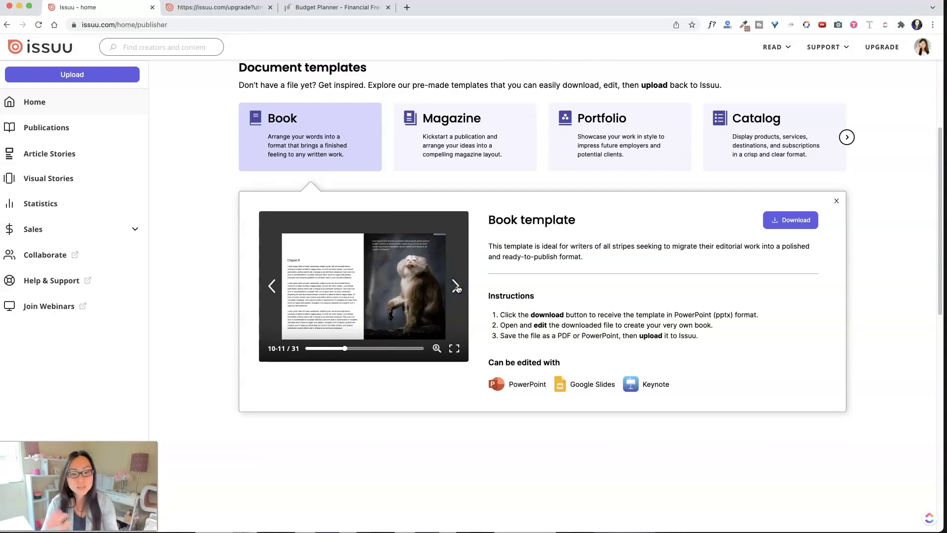
pyautogui.click(457, 289)
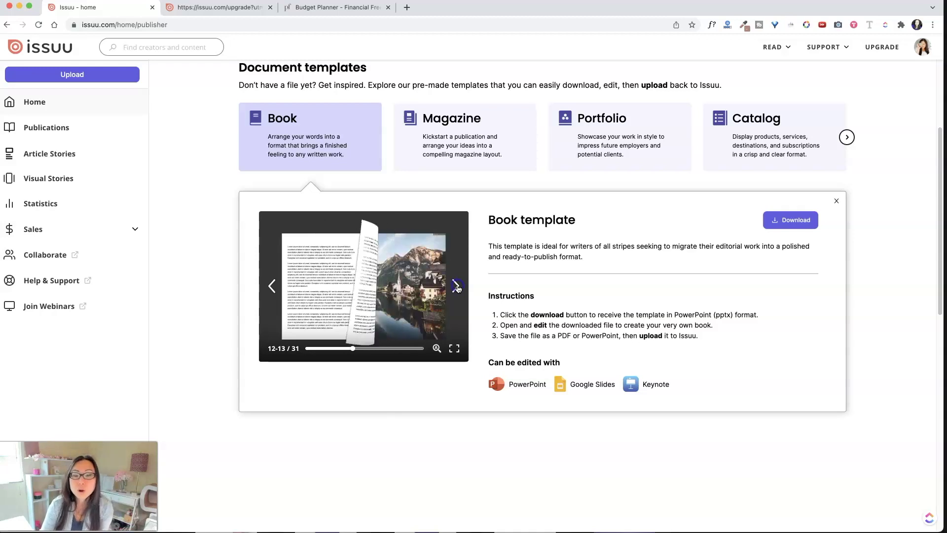
pyautogui.click(660, 307)
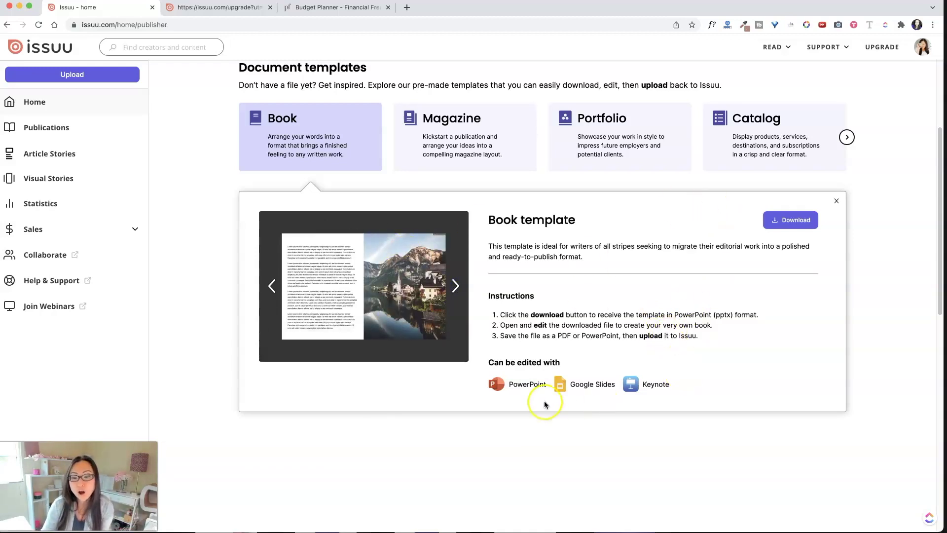
# Preview the Magazine template, paging through several of its spreads
pyautogui.click(471, 136)
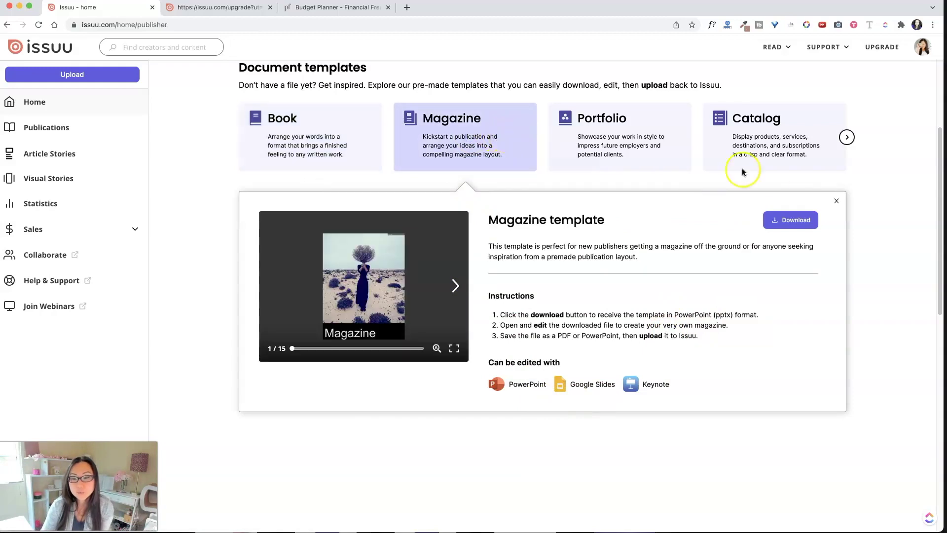
pyautogui.click(835, 198)
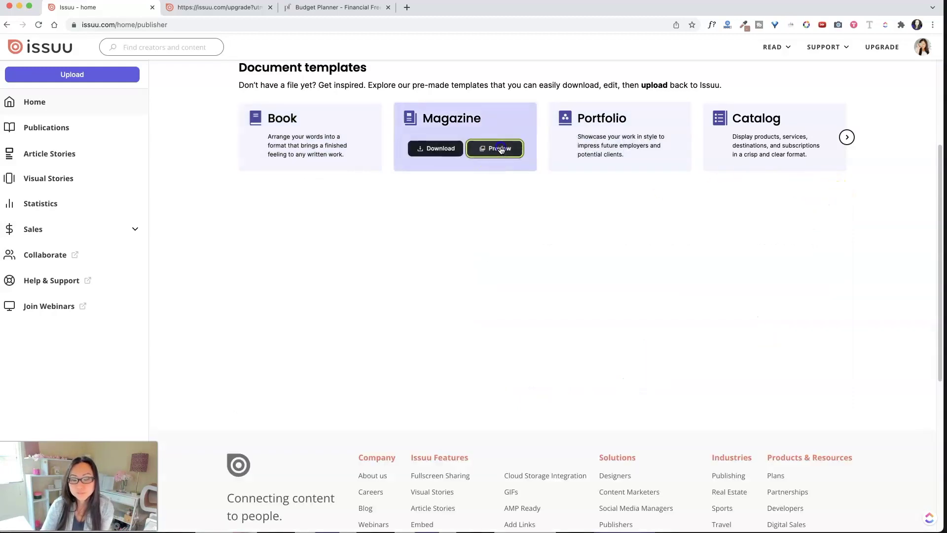
pyautogui.click(498, 147)
pyautogui.click(450, 288)
pyautogui.click(450, 289)
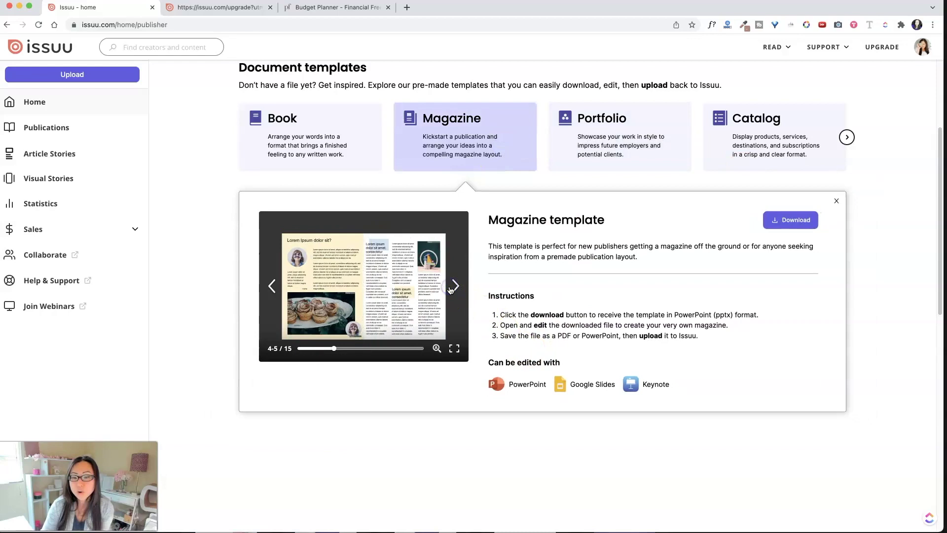
pyautogui.click(450, 290)
pyautogui.click(450, 290)
pyautogui.click(450, 289)
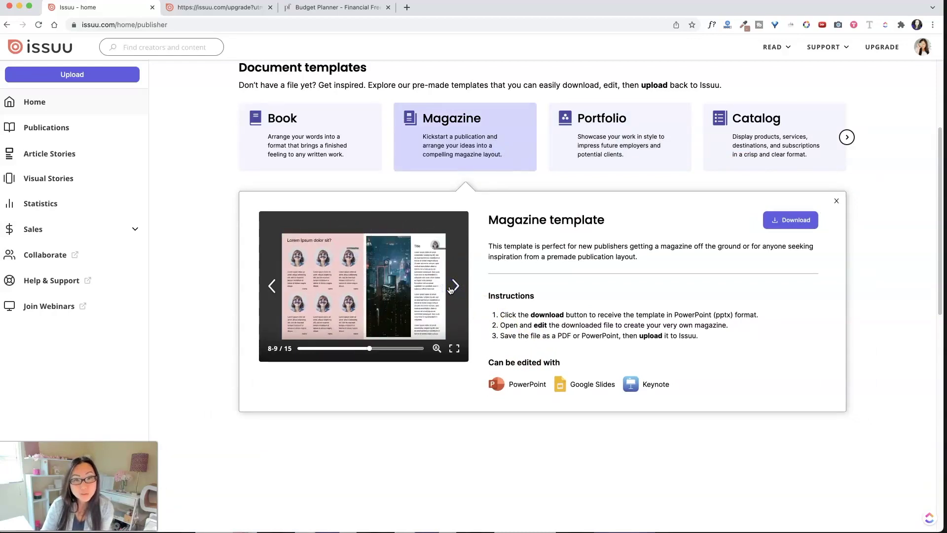
pyautogui.click(450, 290)
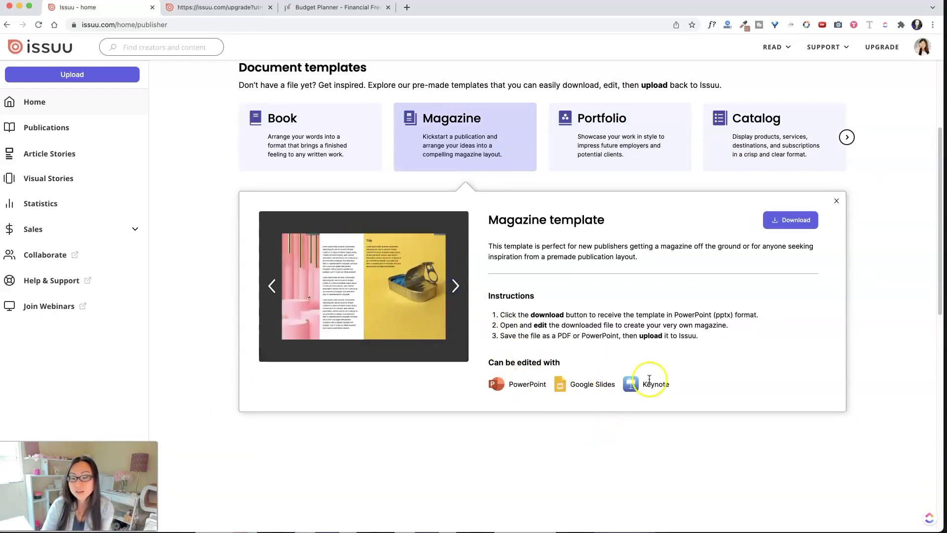
pyautogui.click(836, 202)
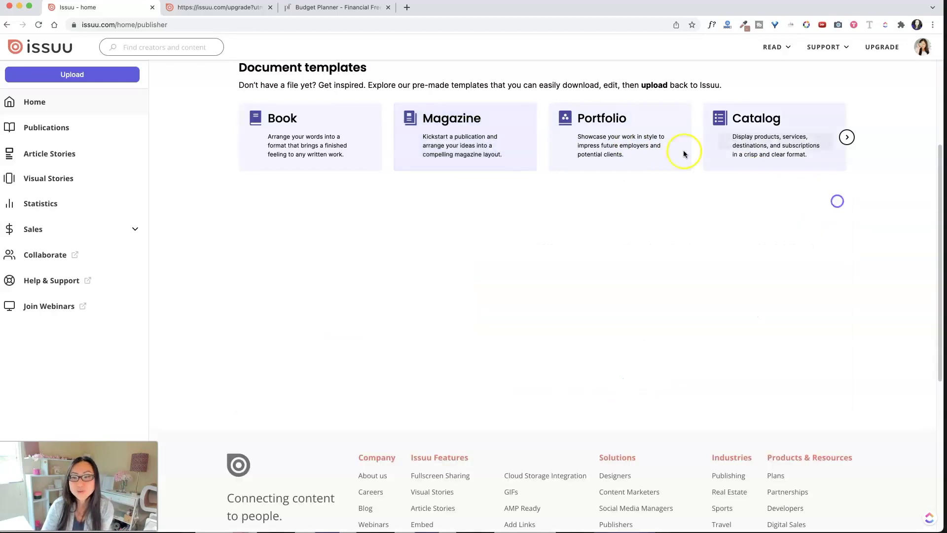
# Preview the Portfolio template and page through its spreads
pyautogui.moveTo(612, 144)
pyautogui.click(657, 149)
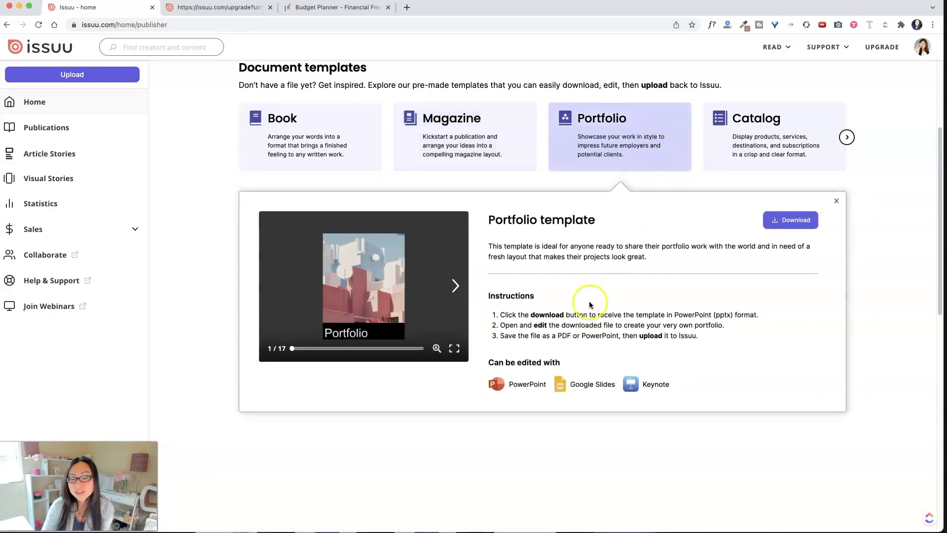
pyautogui.click(445, 285)
pyautogui.click(449, 286)
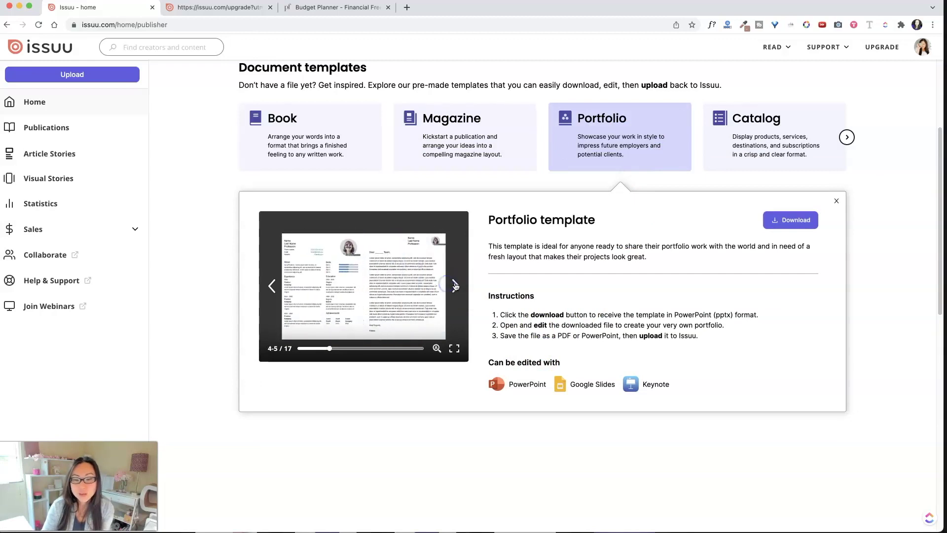
pyautogui.click(450, 285)
pyautogui.click(453, 285)
pyautogui.click(455, 286)
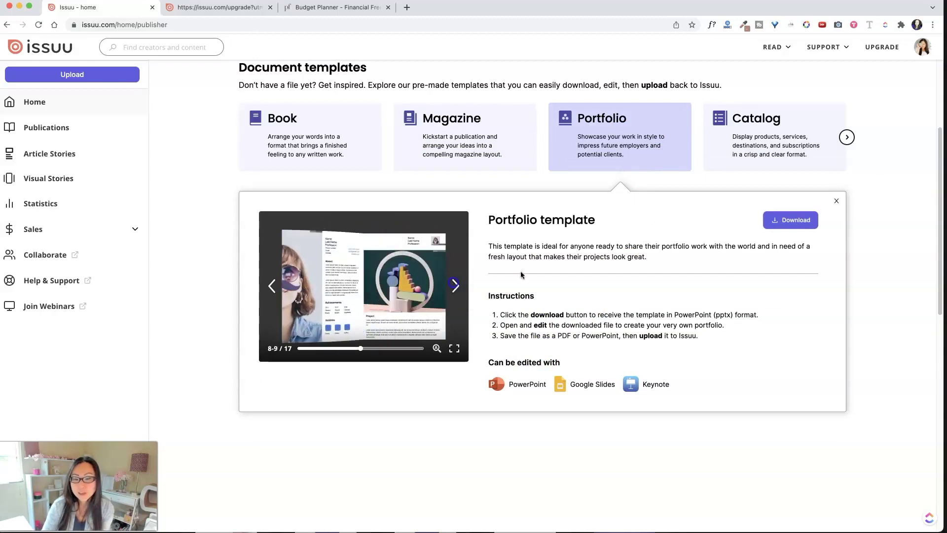
pyautogui.click(455, 285)
pyautogui.click(836, 201)
# Preview the Catalog template and page toward its last page
pyautogui.click(802, 148)
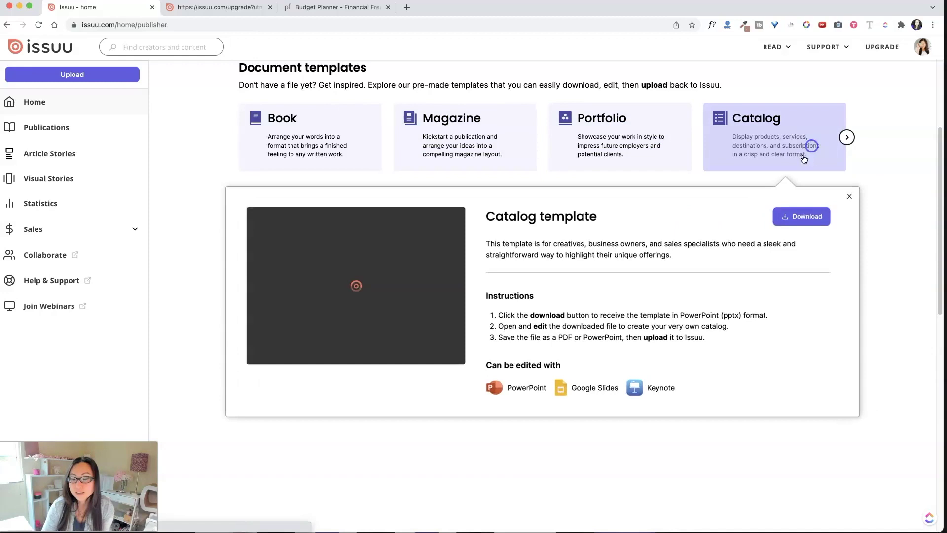
pyautogui.click(454, 286)
pyautogui.click(455, 286)
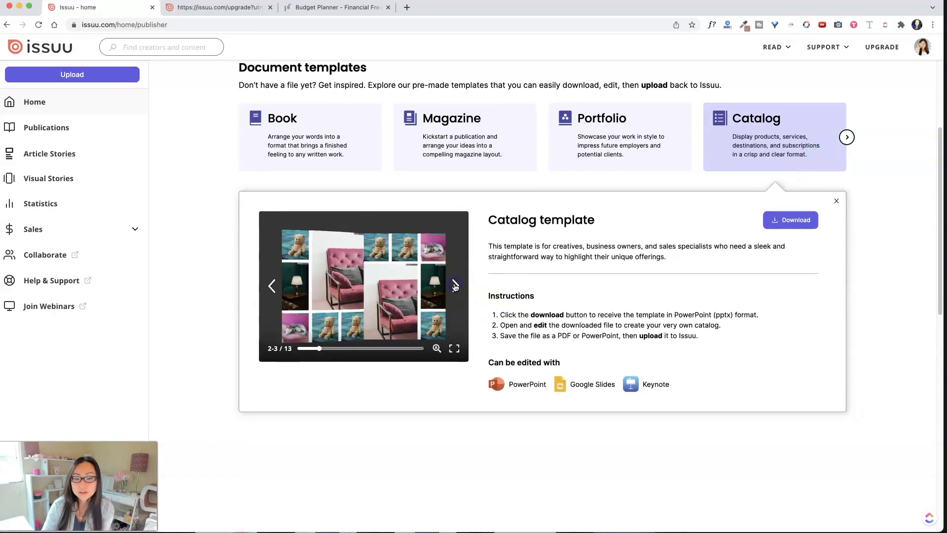
pyautogui.click(454, 286)
pyautogui.click(455, 286)
pyautogui.click(454, 286)
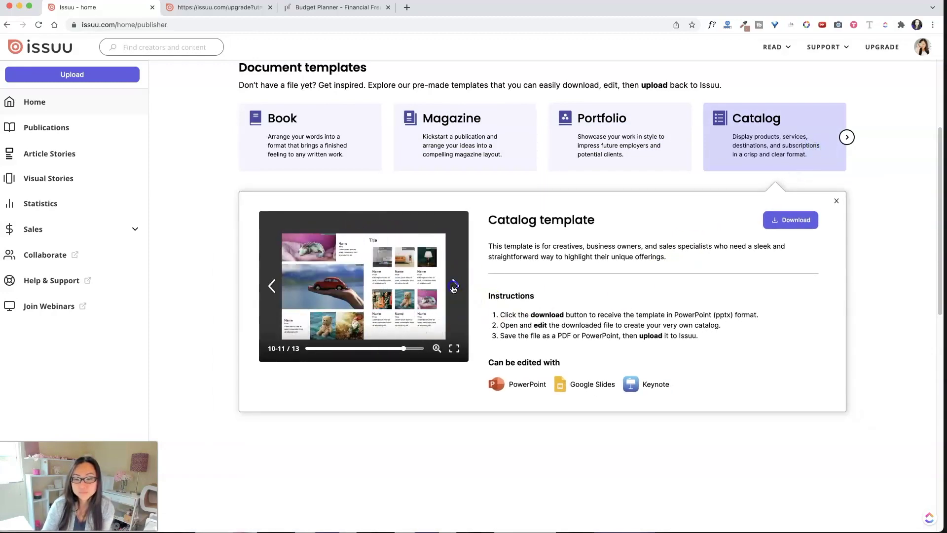
pyautogui.click(454, 286)
pyautogui.click(836, 201)
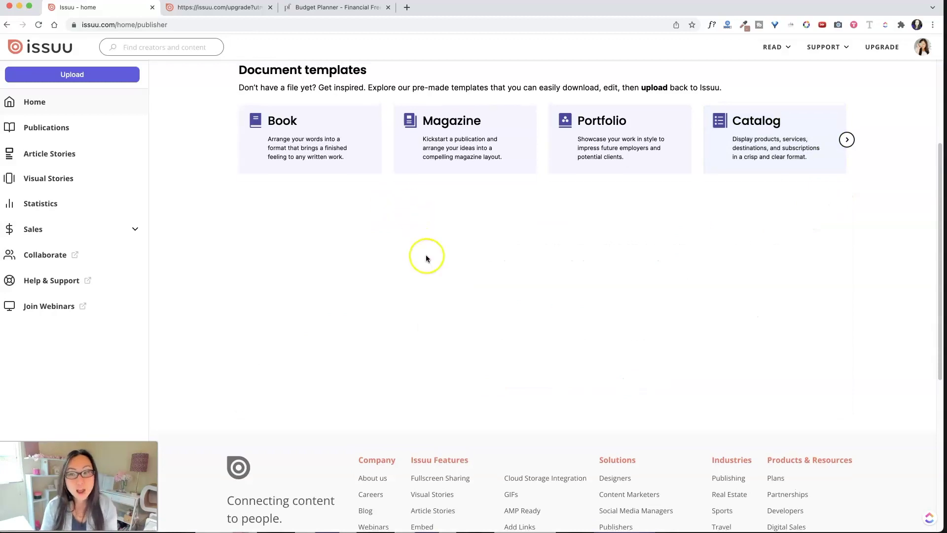
# Advance the template row to show Menu, Report, Presentation and Brochure templates
pyautogui.click(847, 155)
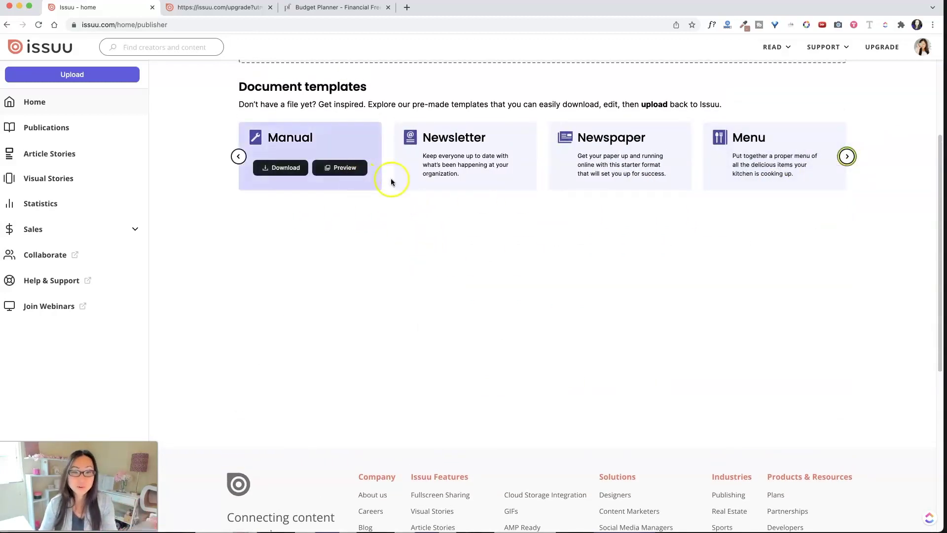
pyautogui.click(847, 155)
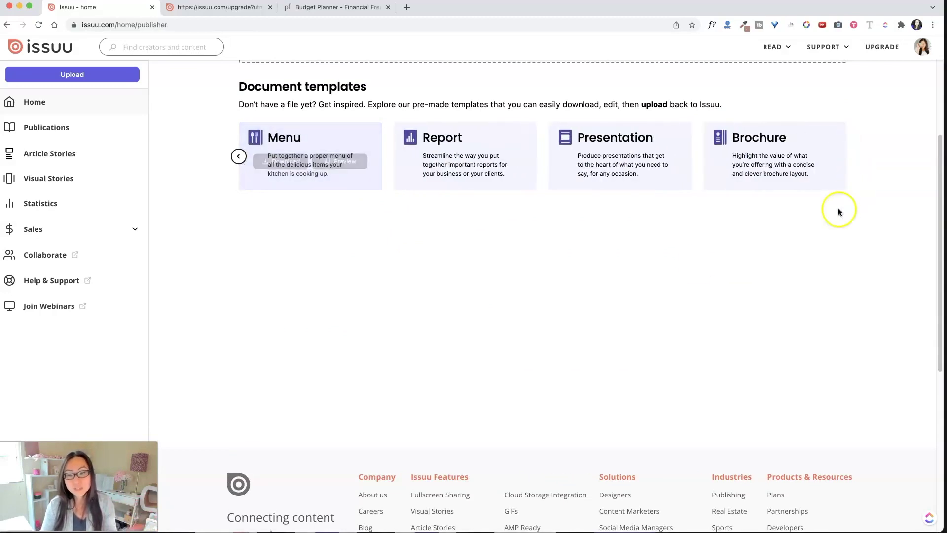
pyautogui.scroll(5, 448, 230)
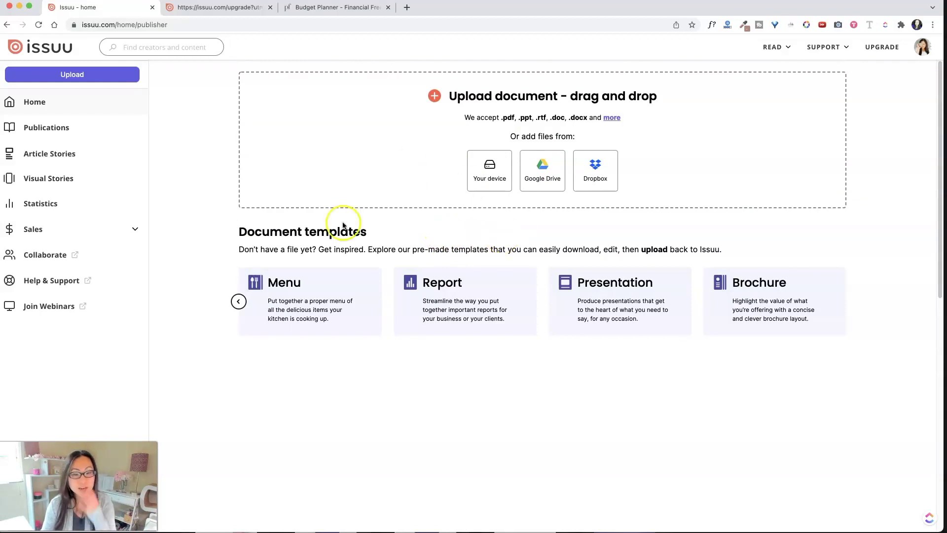
# Drop 11 February 2022 Workbook.pdf from Finder into Issuu's upload box to create a draft
pyautogui.press('super+Tab')
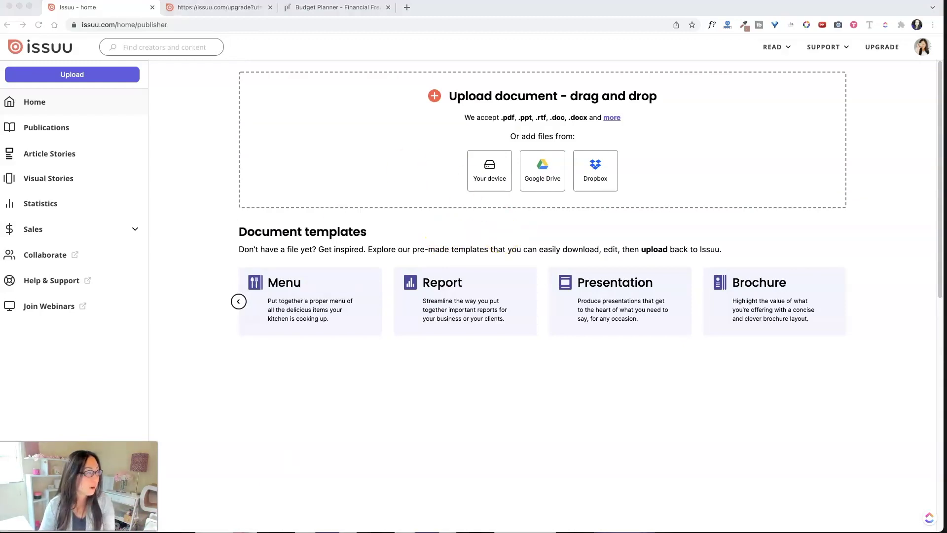
pyautogui.moveTo(946, 162); pyautogui.dragTo(620, 171)
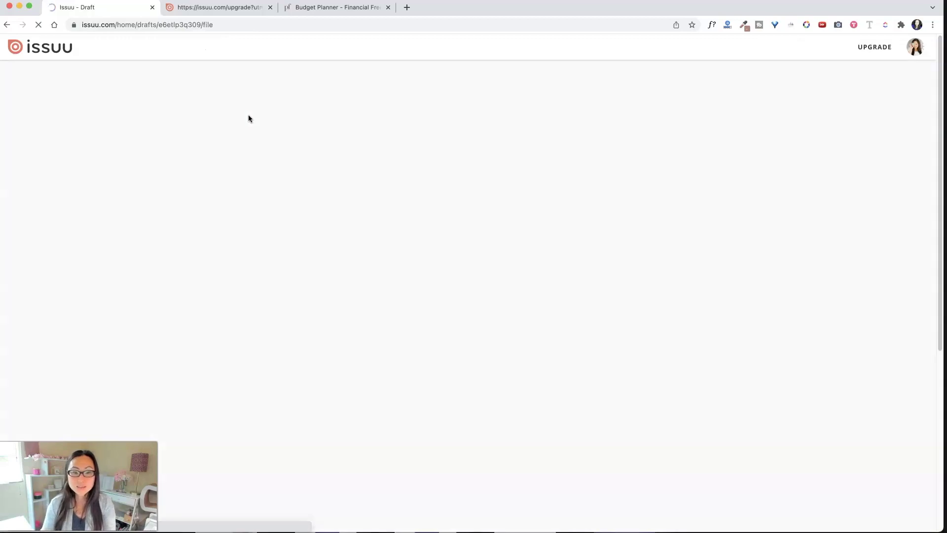
# Review the plan pricing on the Upgrade page
pyautogui.click(239, 8)
pyautogui.scroll(-5, 476, 259)
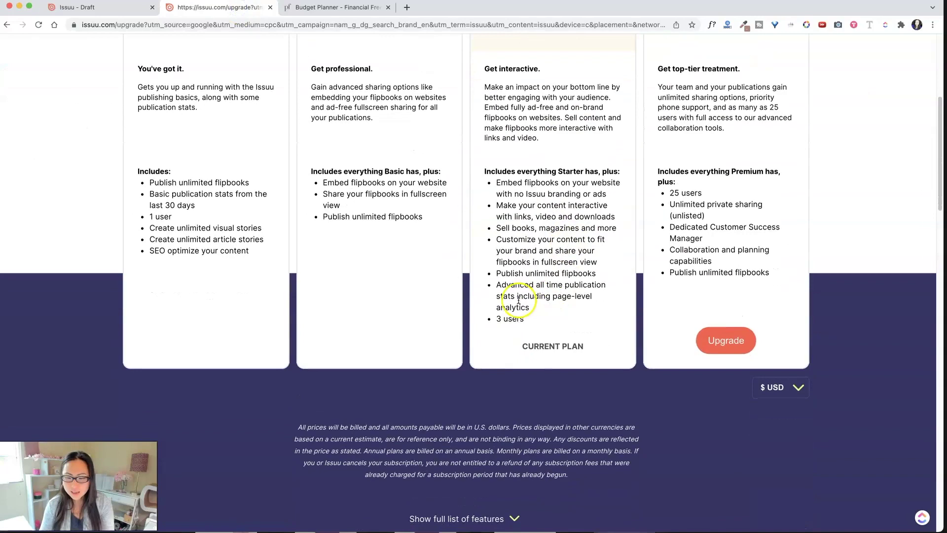
pyautogui.scroll(-2, 513, 300)
pyautogui.scroll(7, 514, 300)
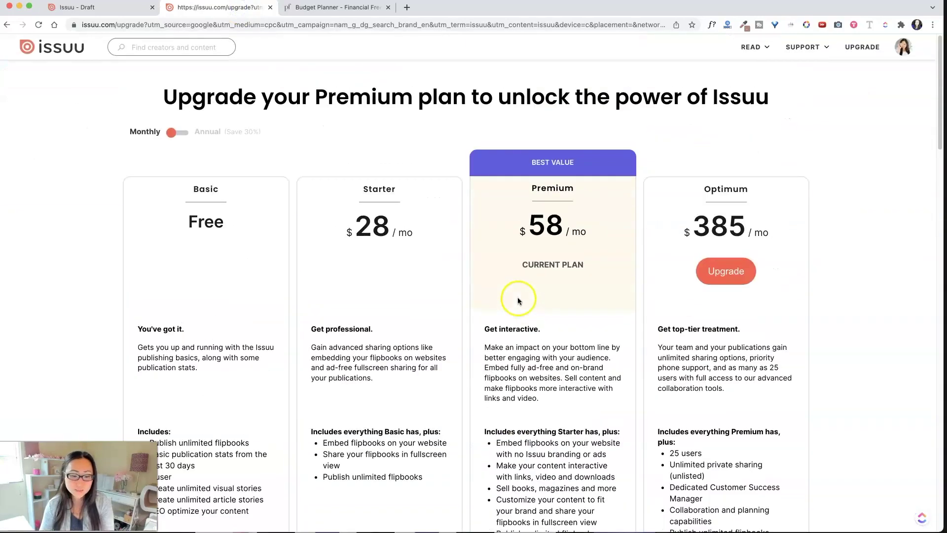
# Title the draft 'February 2022 Plan With Me Workbook for Goal Getters'
pyautogui.click(127, 8)
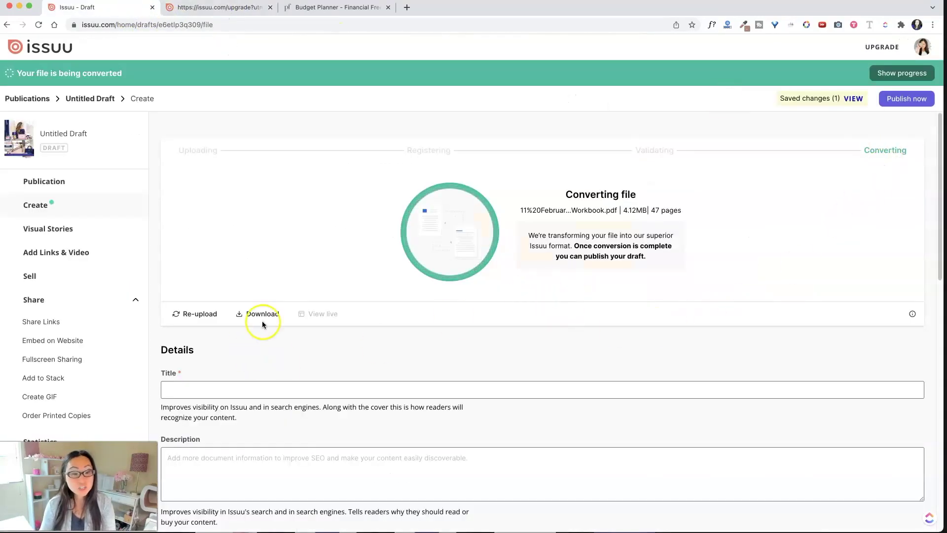
pyautogui.click(237, 396)
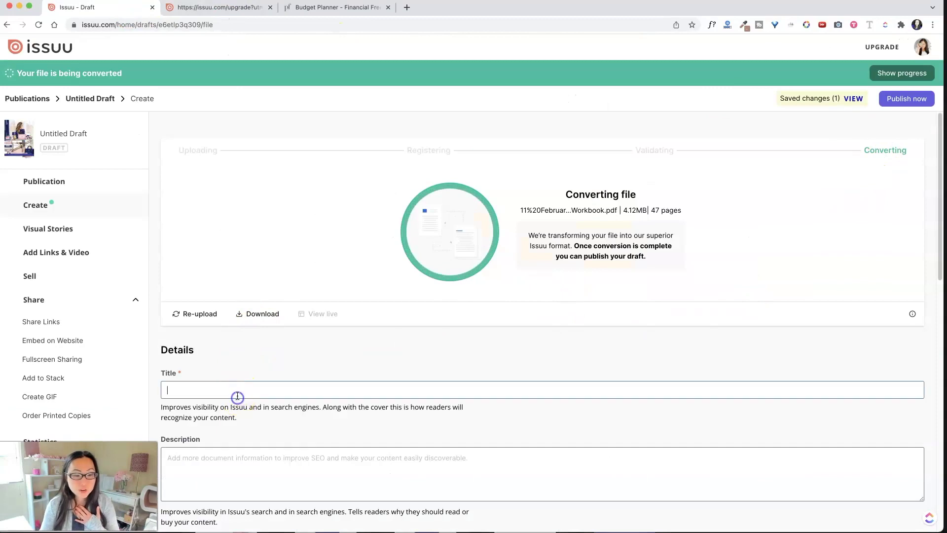
pyautogui.write('Feb')
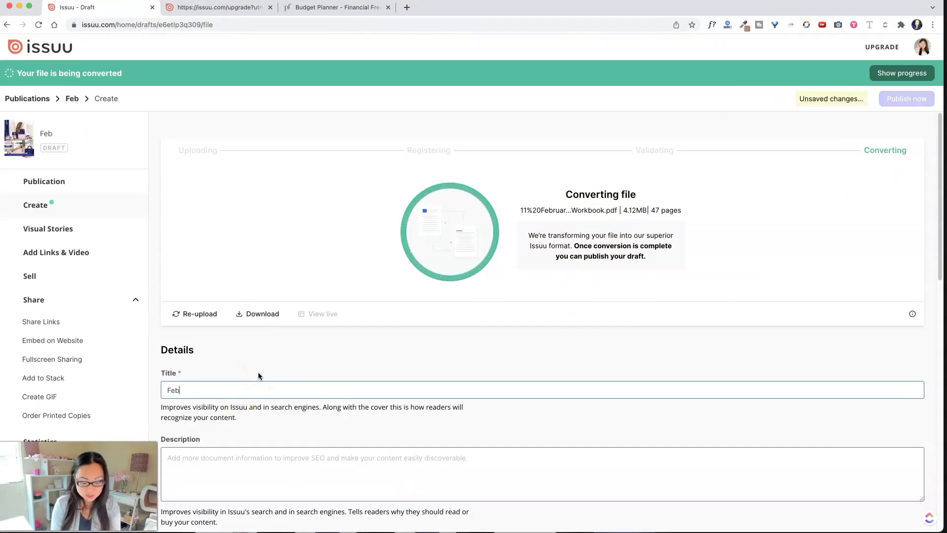
pyautogui.write('ruary 2022 ')
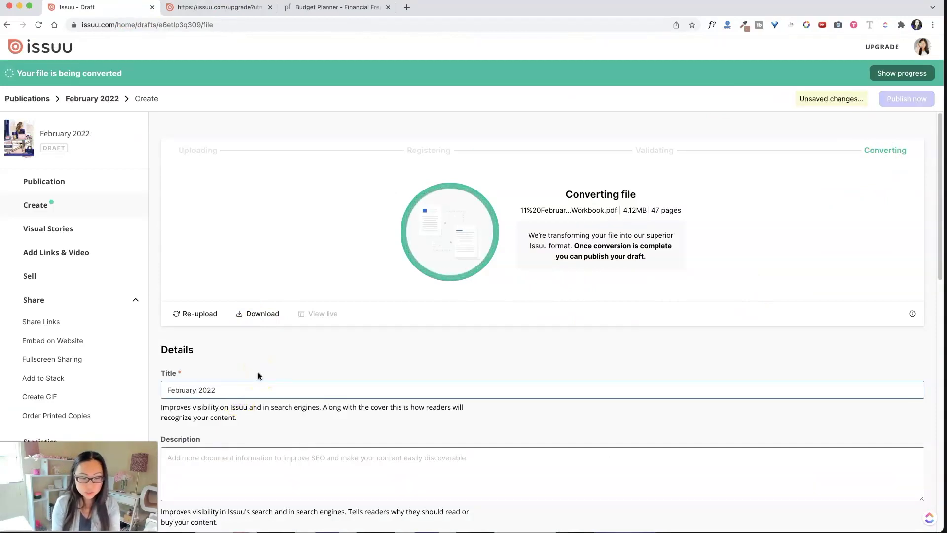
pyautogui.write('Plan With Me ')
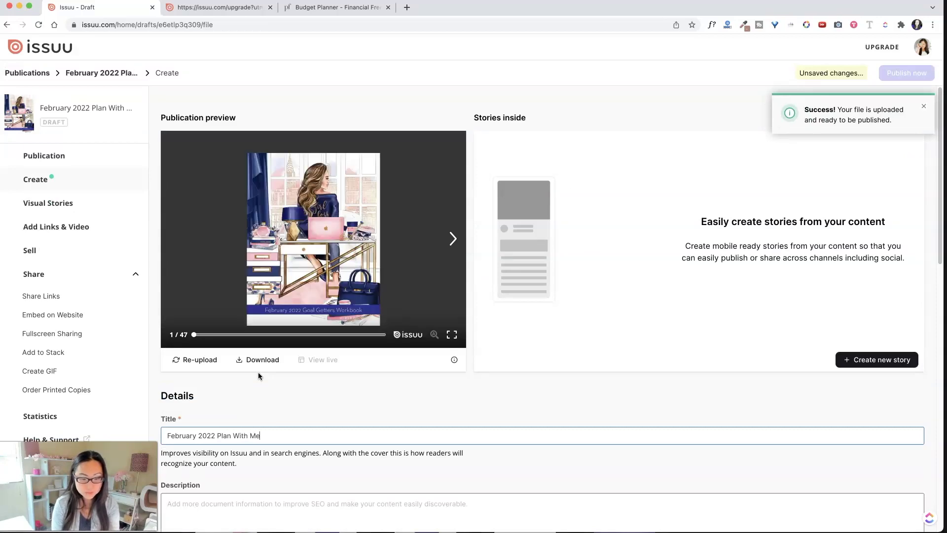
pyautogui.write('Workbook')
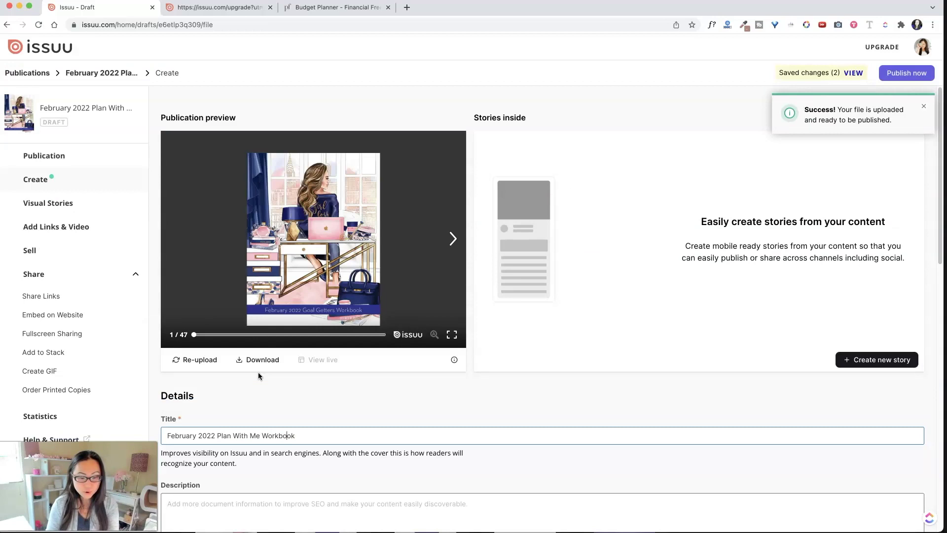
pyautogui.write(' for Goal Ge')
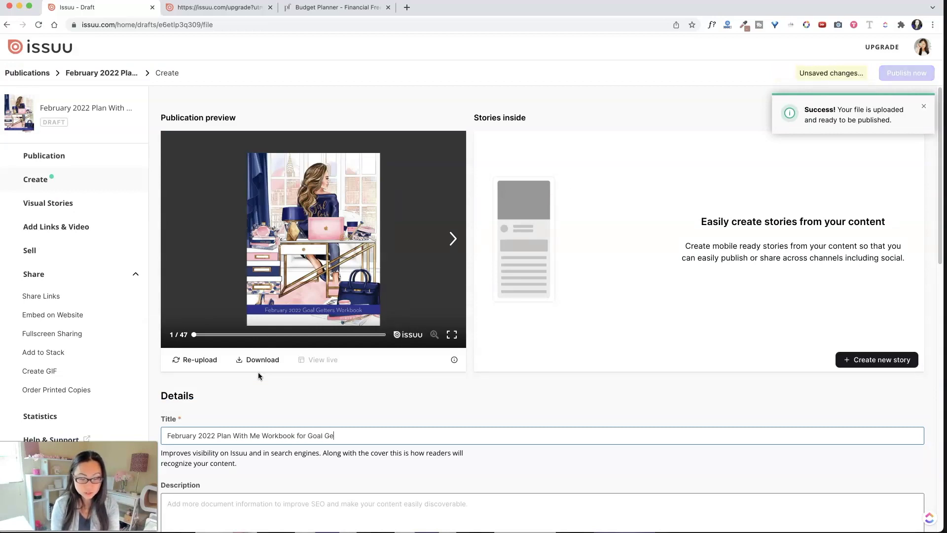
pyautogui.write('tters')
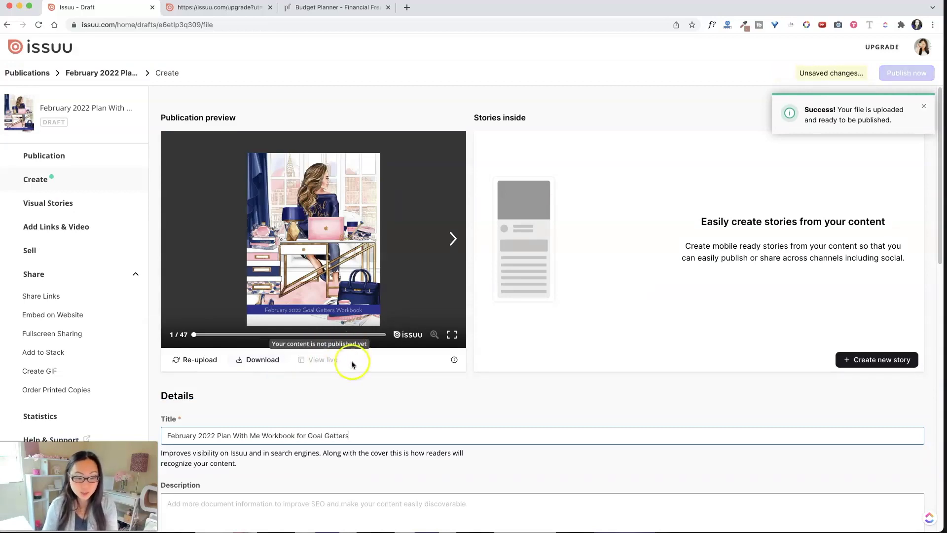
# Start the description with the 47-page intro and a 'Doable Dozen Goals' line
pyautogui.scroll(-3, 348, 361)
pyautogui.click(325, 407)
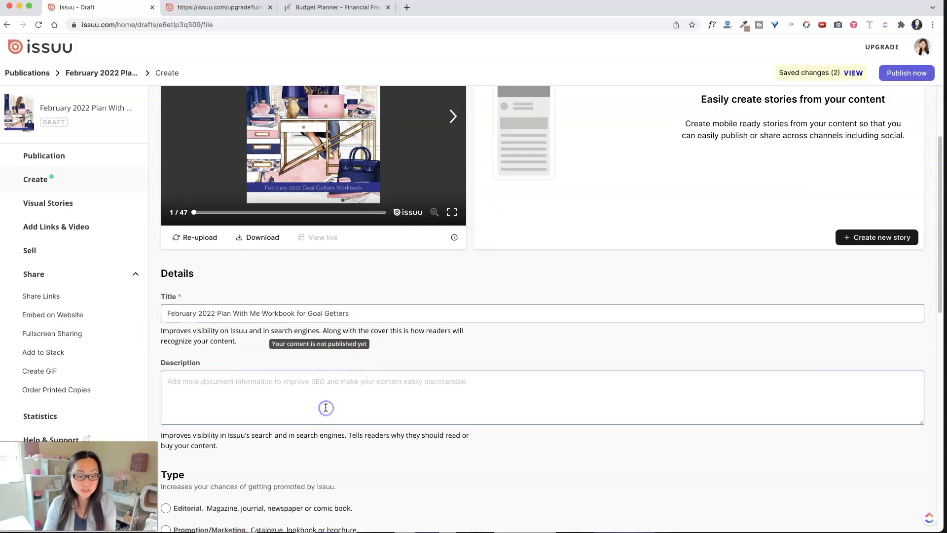
pyautogui.write('47 pages')
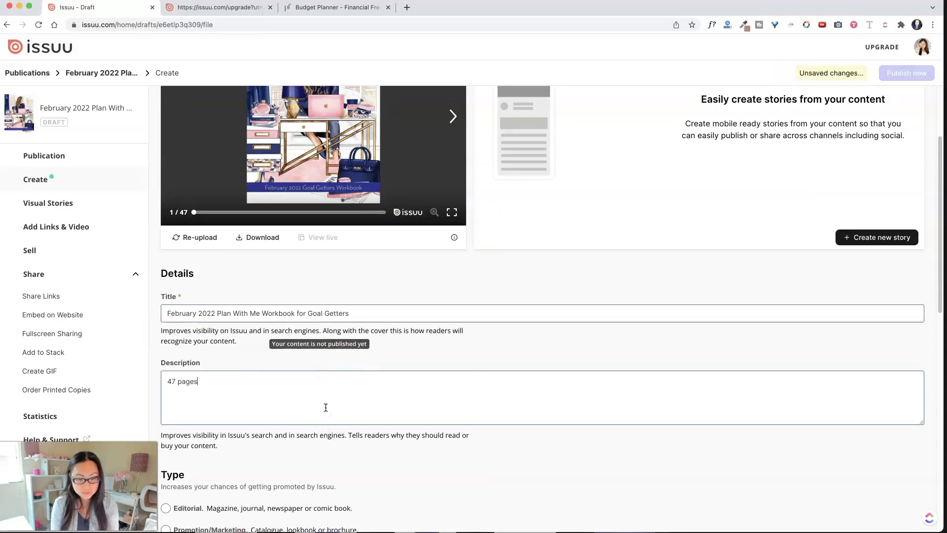
pyautogui.press('Return')
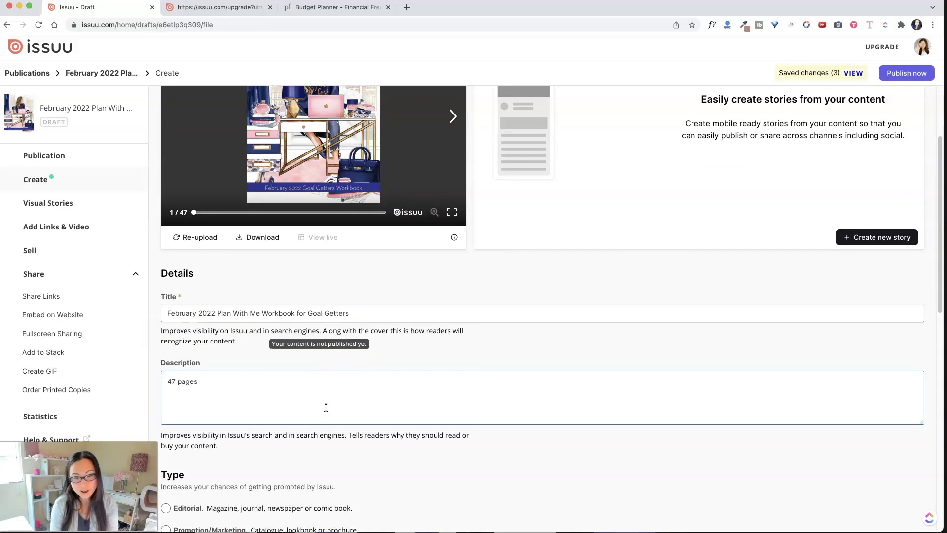
pyautogui.write('How to plan your month')
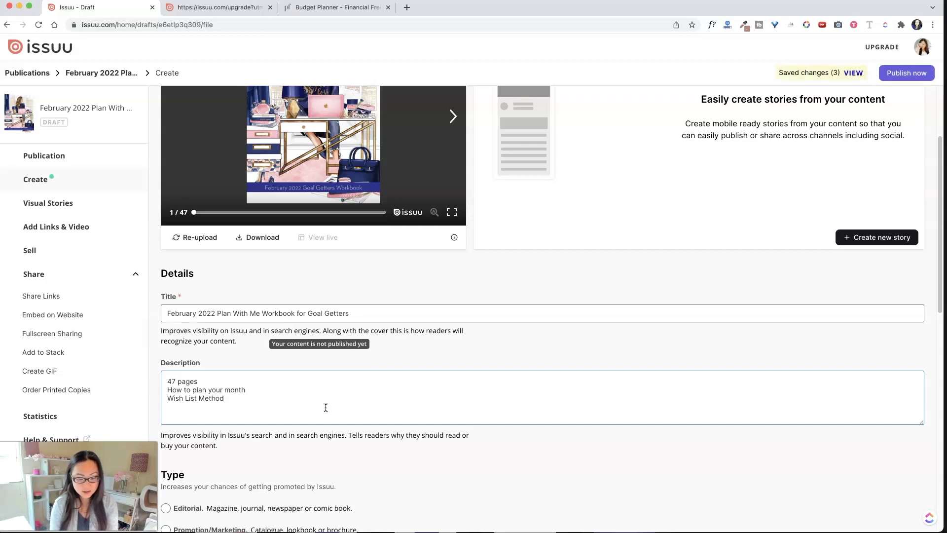
pyautogui.write('Doable Dozen')
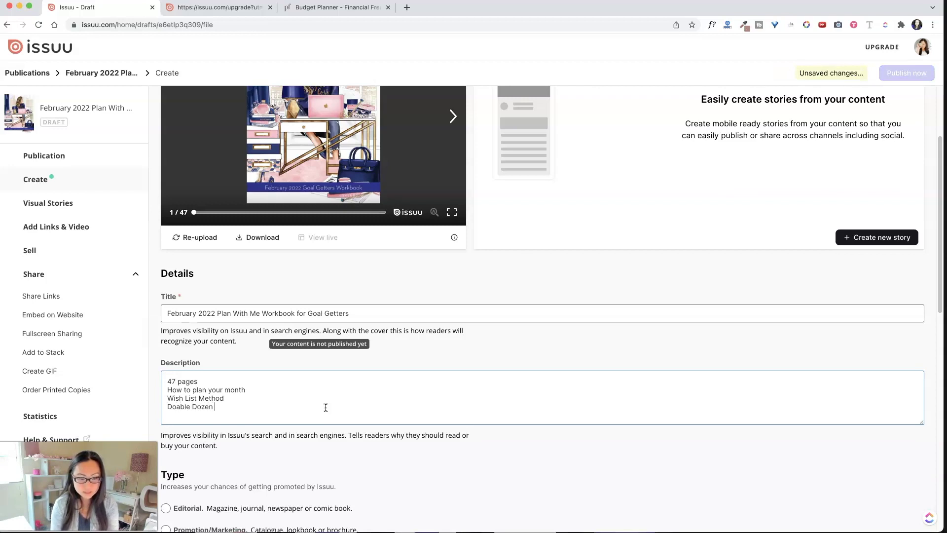
pyautogui.write(' Goals')
pyautogui.press('Return')
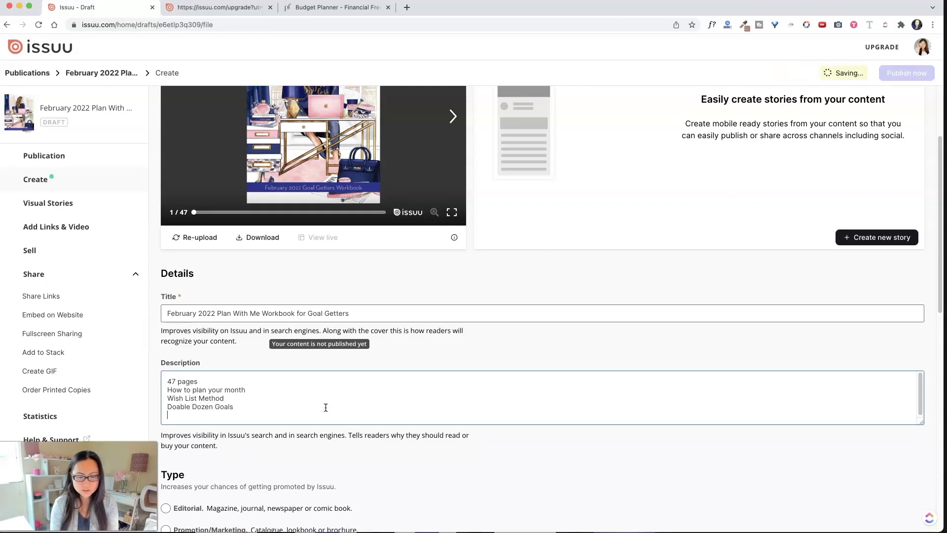
# Add Habit Tracker, Monthly Calendar and Motivational Quotes lines to the description
pyautogui.write('Habit Tra')
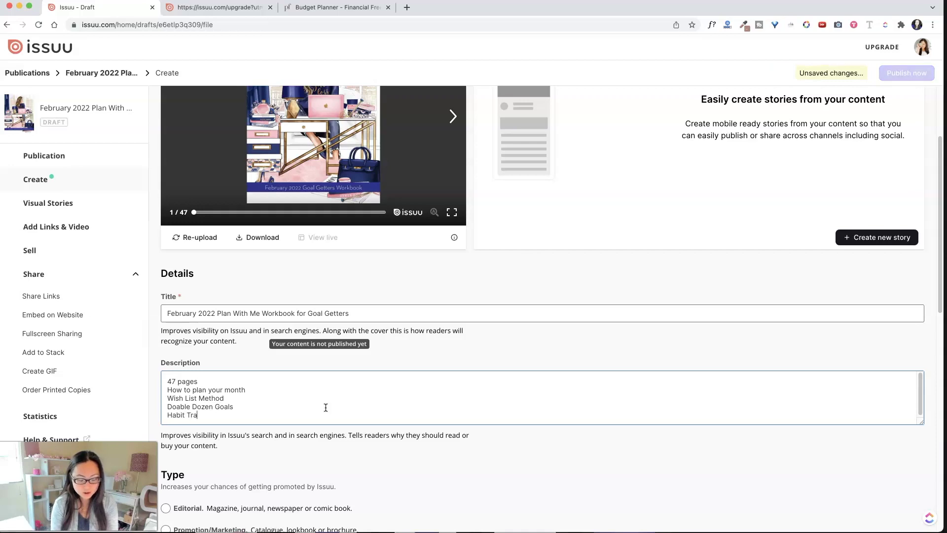
pyautogui.write('cker')
pyautogui.press('Return')
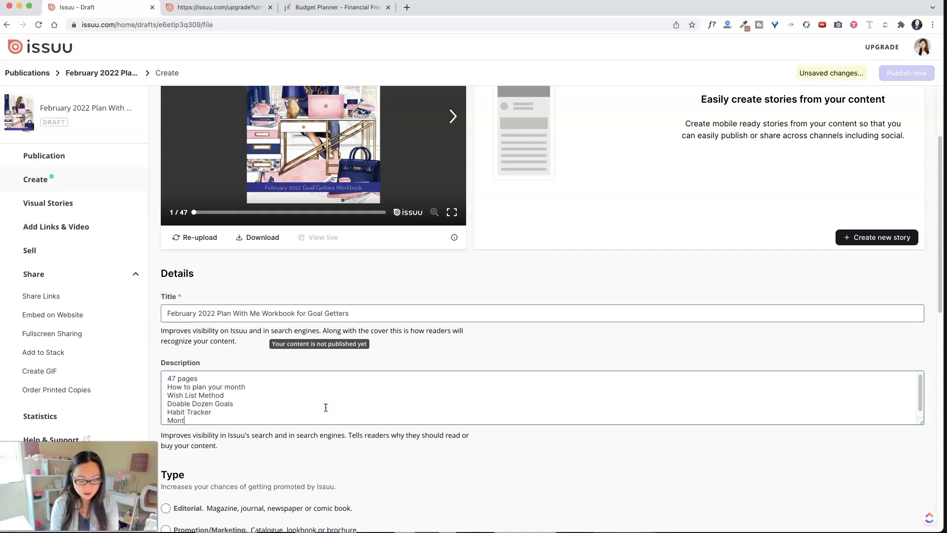
pyautogui.write('Monthly Calendar')
pyautogui.press('Return')
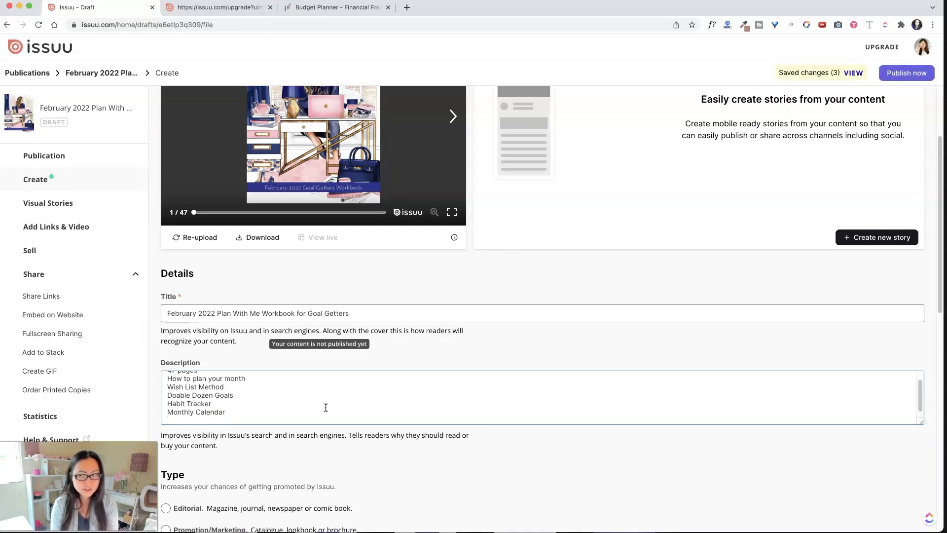
pyautogui.write('Quto')
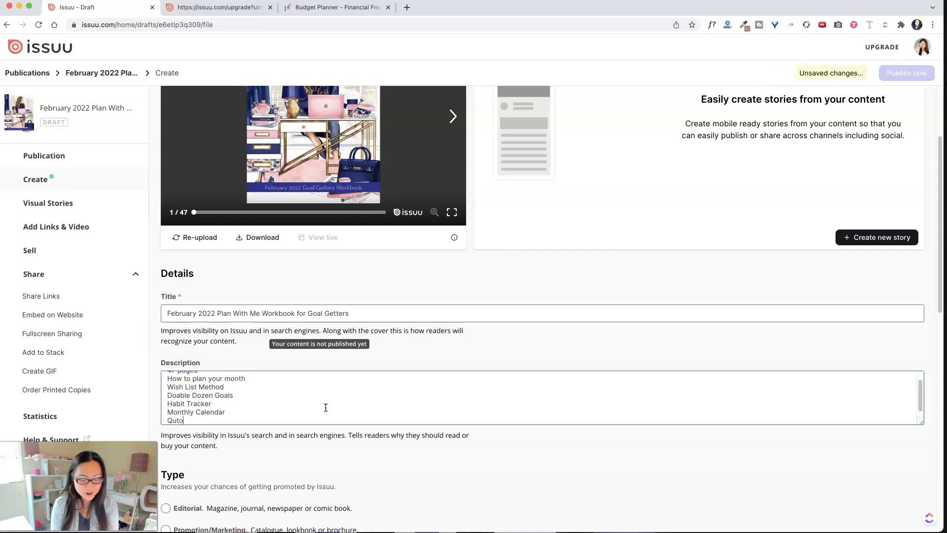
pyautogui.press('BackSpace')
pyautogui.press('BackSpace')
pyautogui.press('BackSpace')
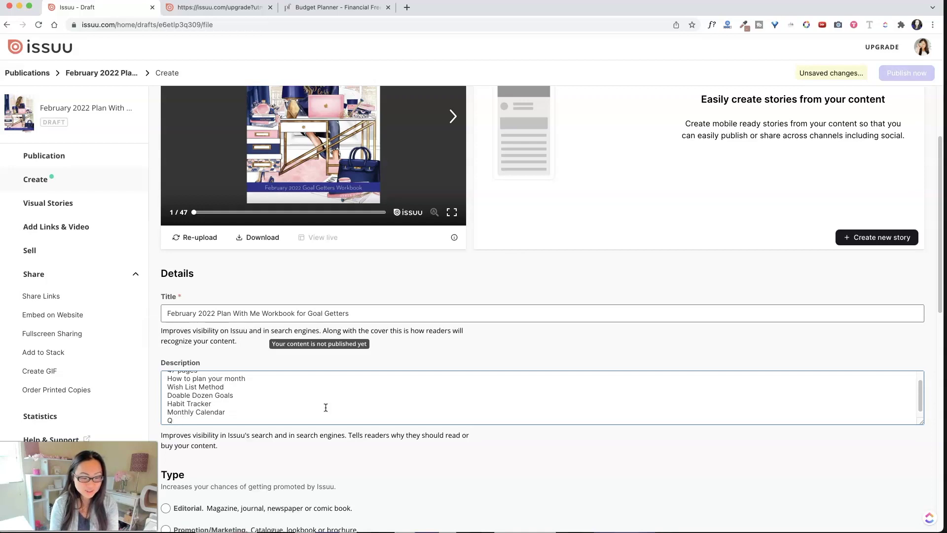
pyautogui.press('BackSpace')
pyautogui.write('Motivational Quotes')
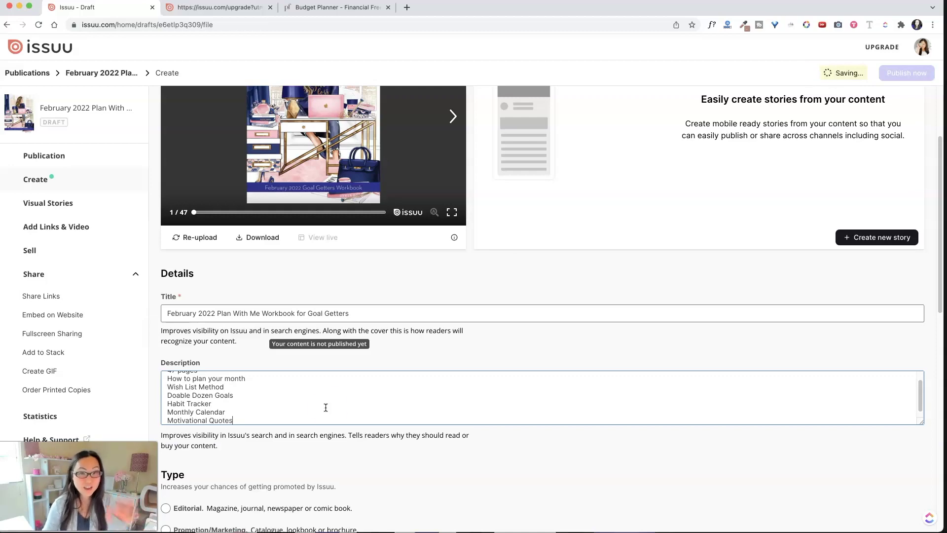
pyautogui.scroll(-1, 368, 398)
# Set the publication type to Other and enable Show detected links
pyautogui.scroll(-5, 388, 460)
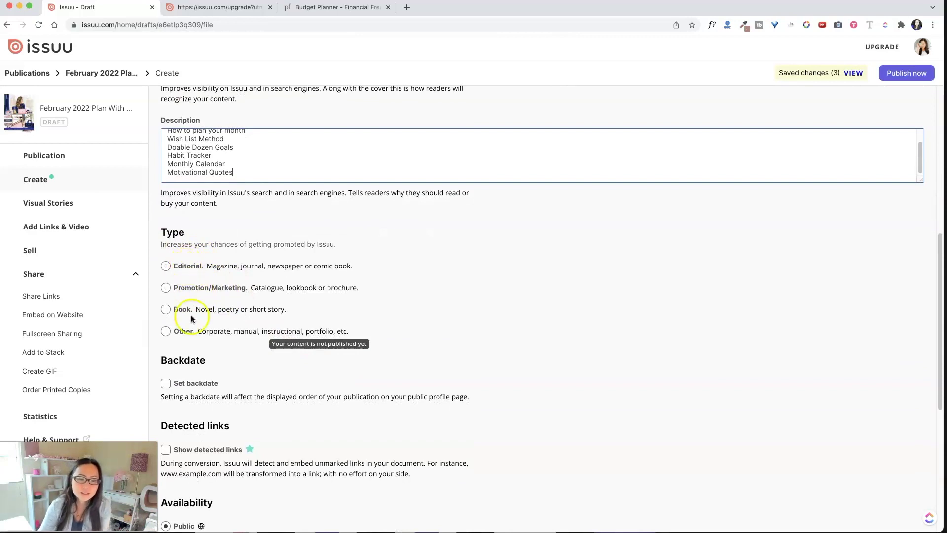
pyautogui.click(177, 331)
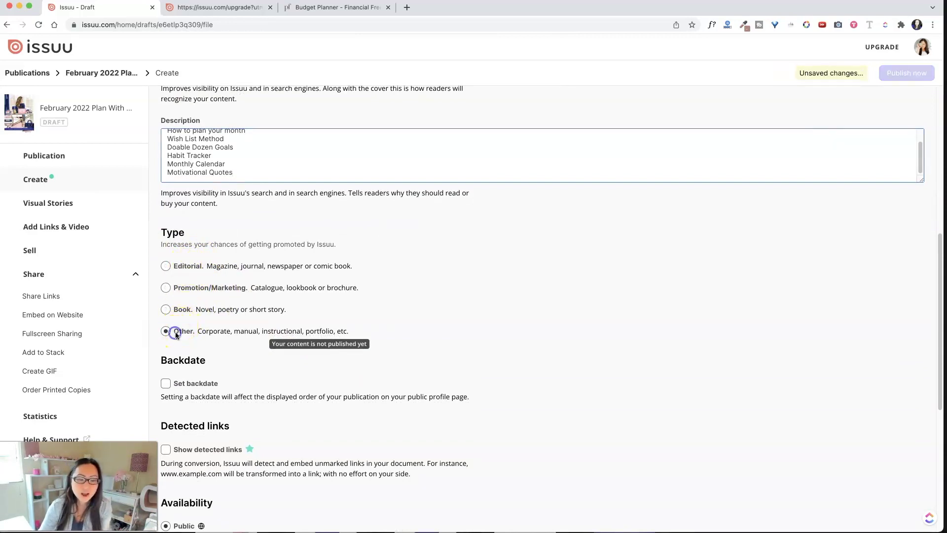
pyautogui.scroll(-6, 176, 331)
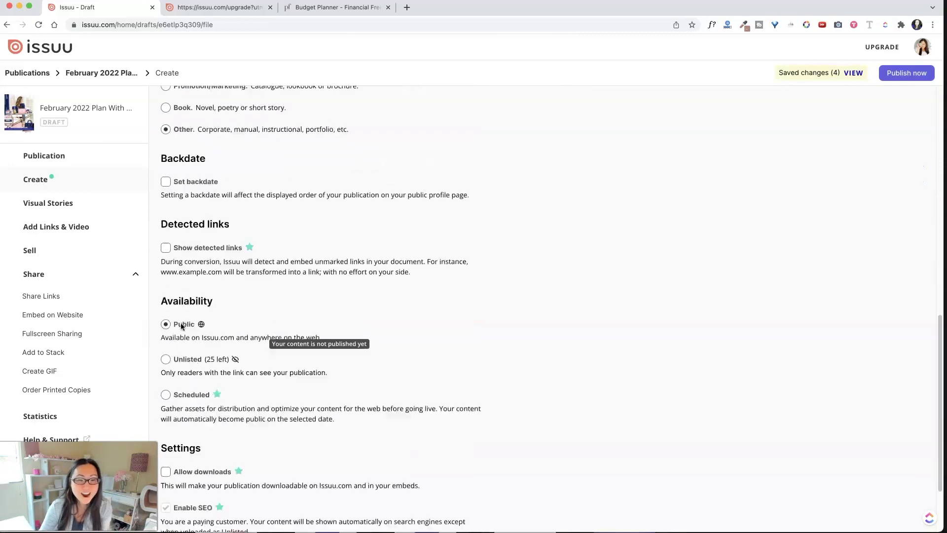
pyautogui.scroll(3, 184, 264)
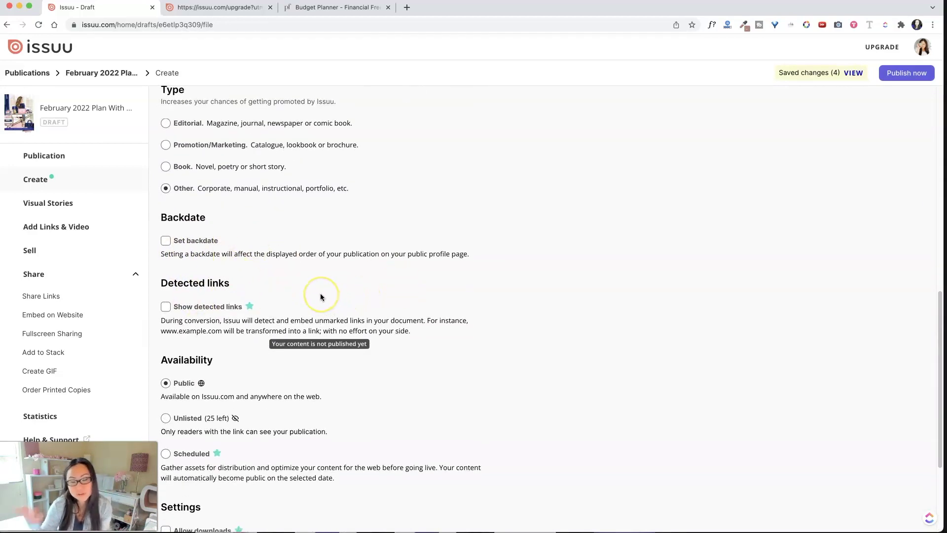
pyautogui.scroll(-1, 315, 298)
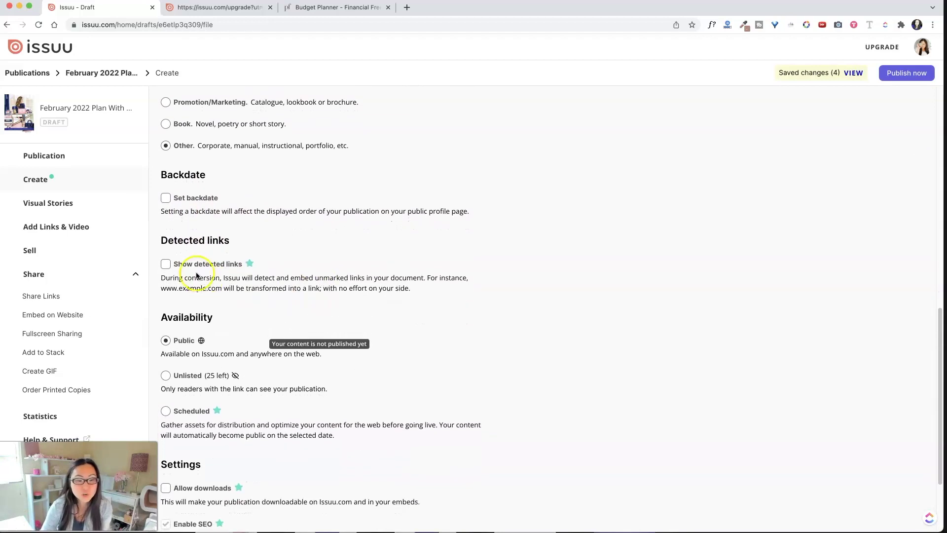
pyautogui.click(163, 269)
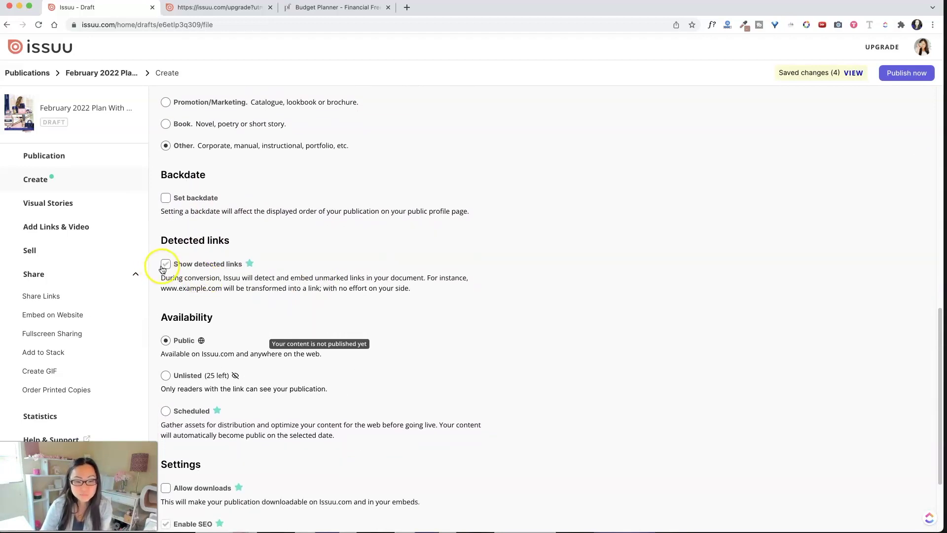
pyautogui.click(164, 265)
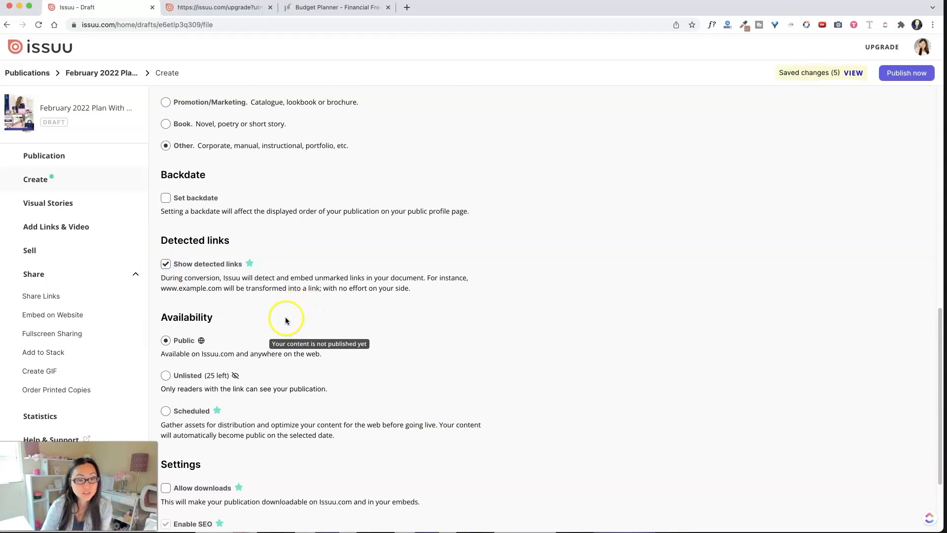
pyautogui.scroll(-2, 285, 320)
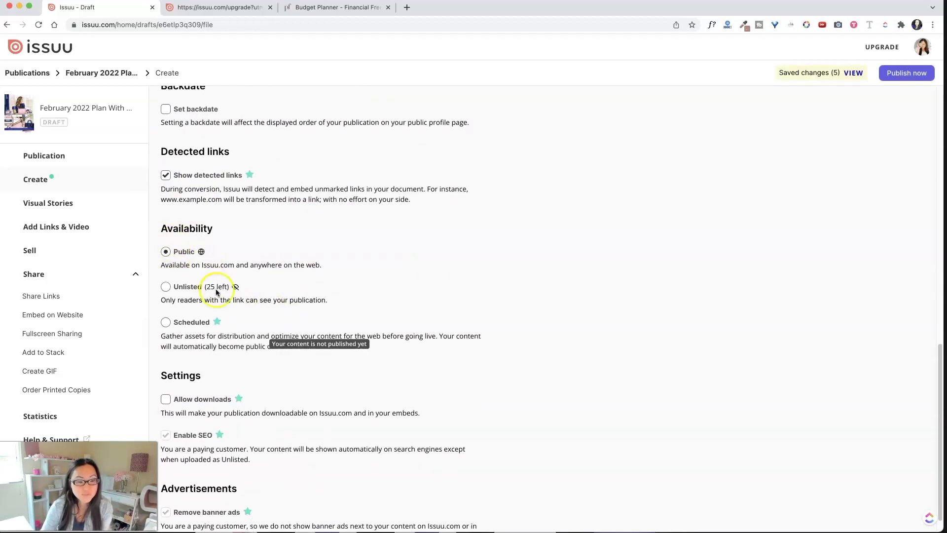
pyautogui.scroll(-1, 211, 320)
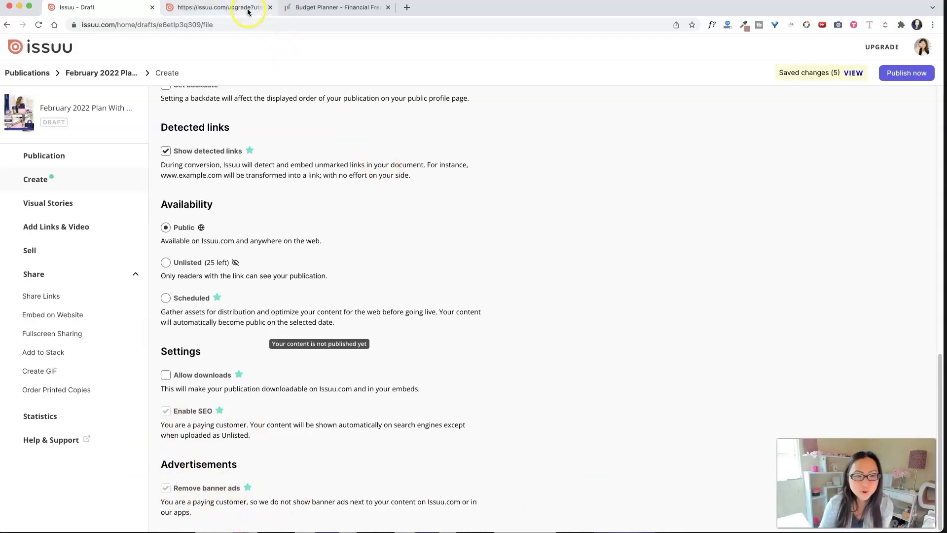
pyautogui.click(222, 7)
pyautogui.scroll(-5, 185, 376)
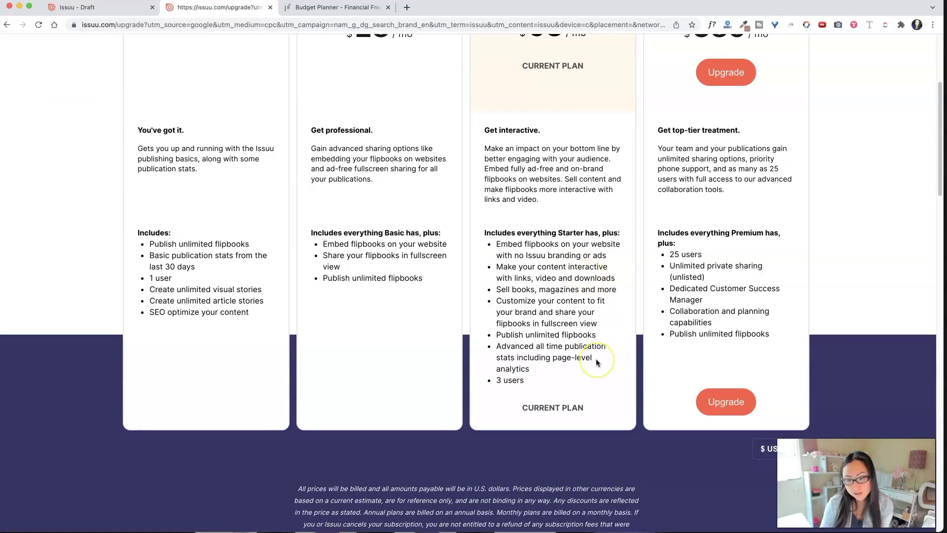
pyautogui.scroll(5, 538, 128)
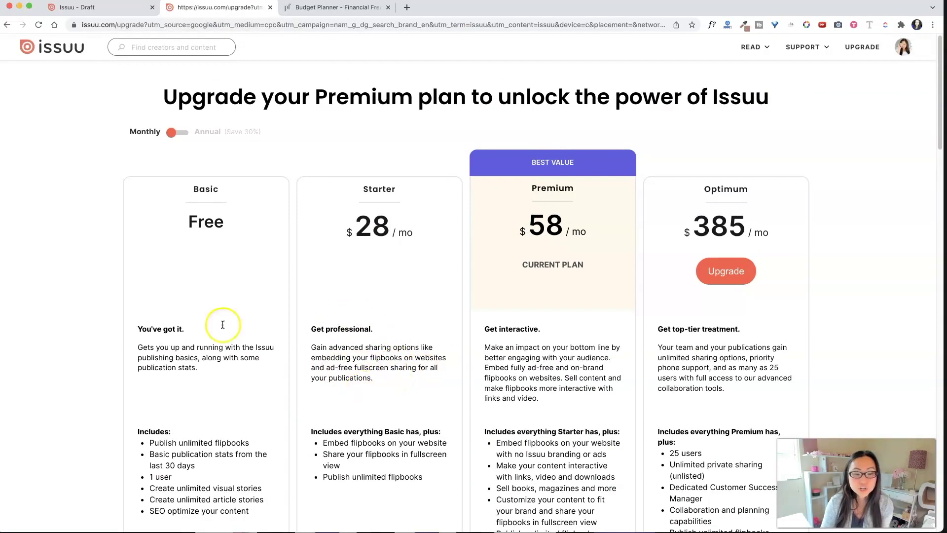
pyautogui.click(98, 8)
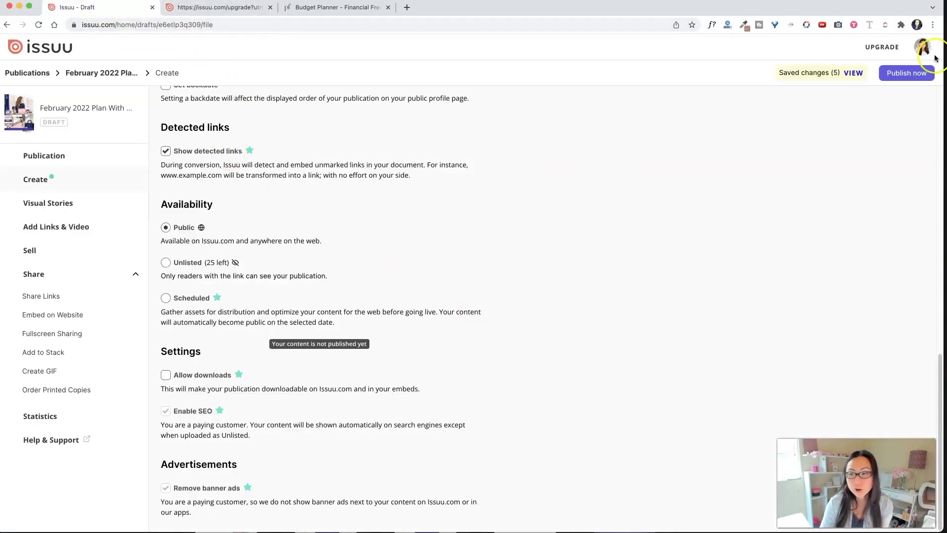
# Publish the workbook now, confirming the content rights
pyautogui.click(909, 74)
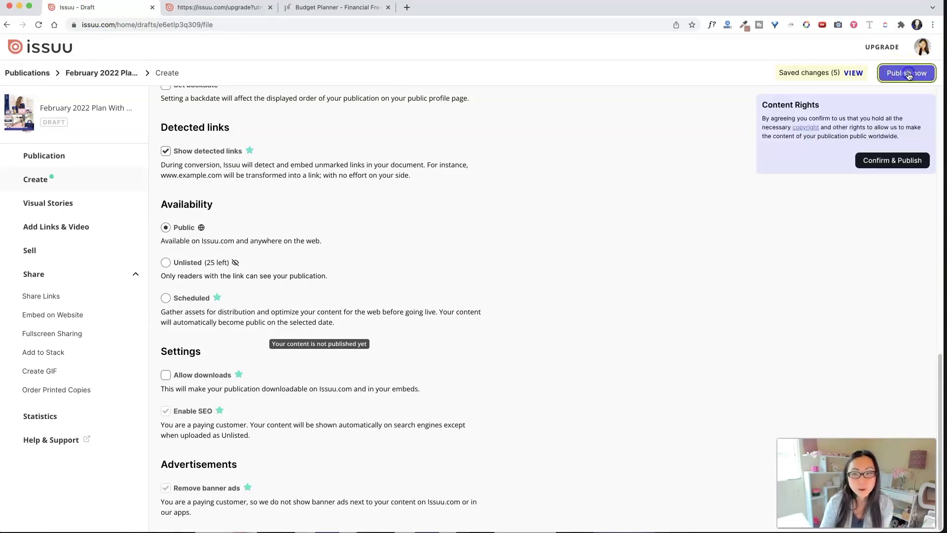
pyautogui.click(903, 161)
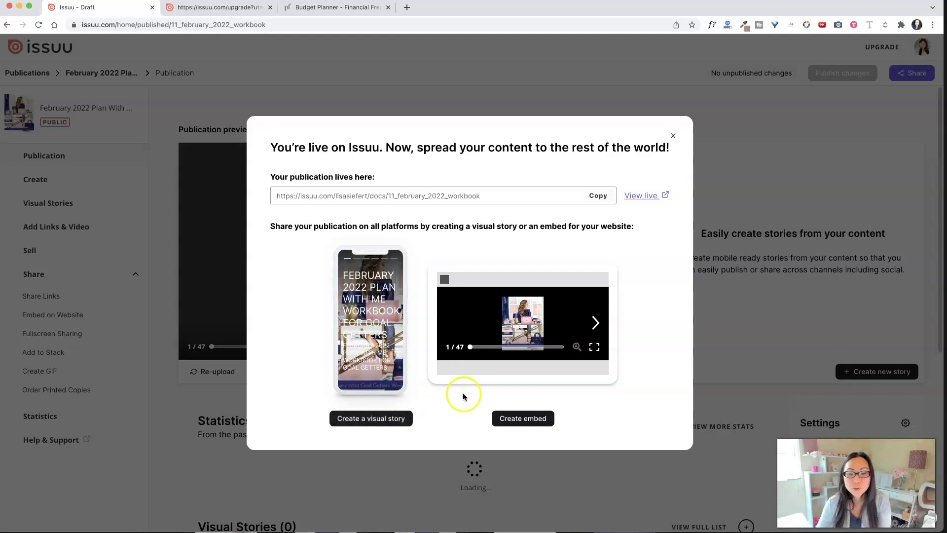
# Page through the workbook's embed preview, then open its live page, still Under Review
pyautogui.click(594, 323)
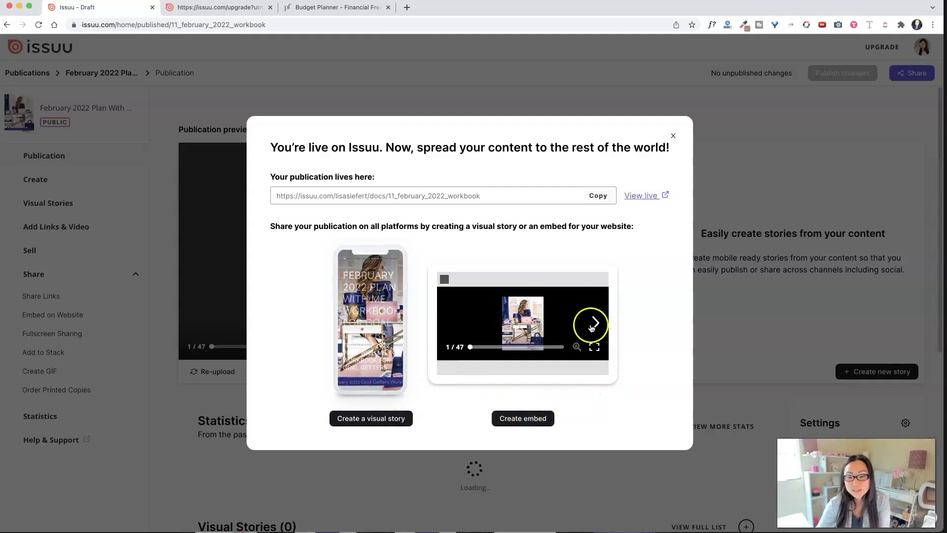
pyautogui.click(594, 324)
pyautogui.click(595, 324)
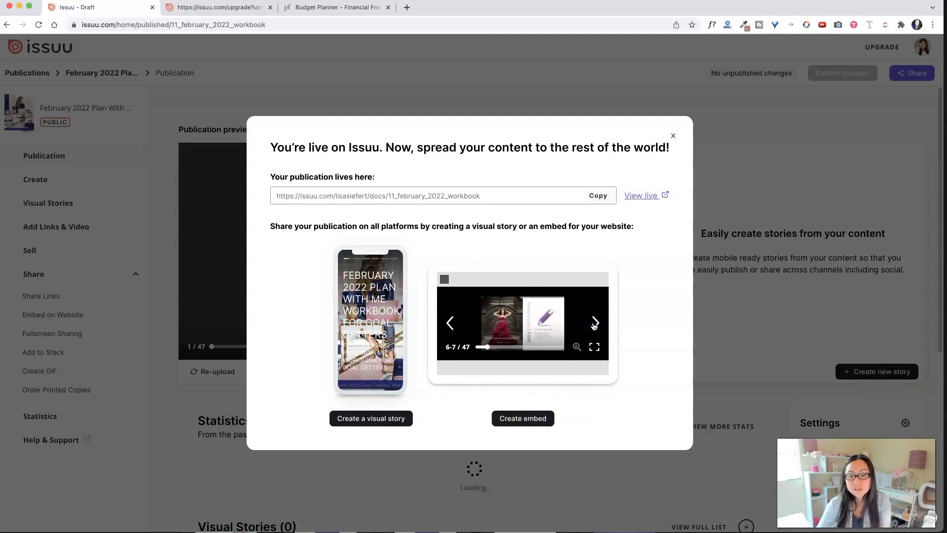
pyautogui.click(594, 325)
pyautogui.click(596, 326)
pyautogui.click(596, 325)
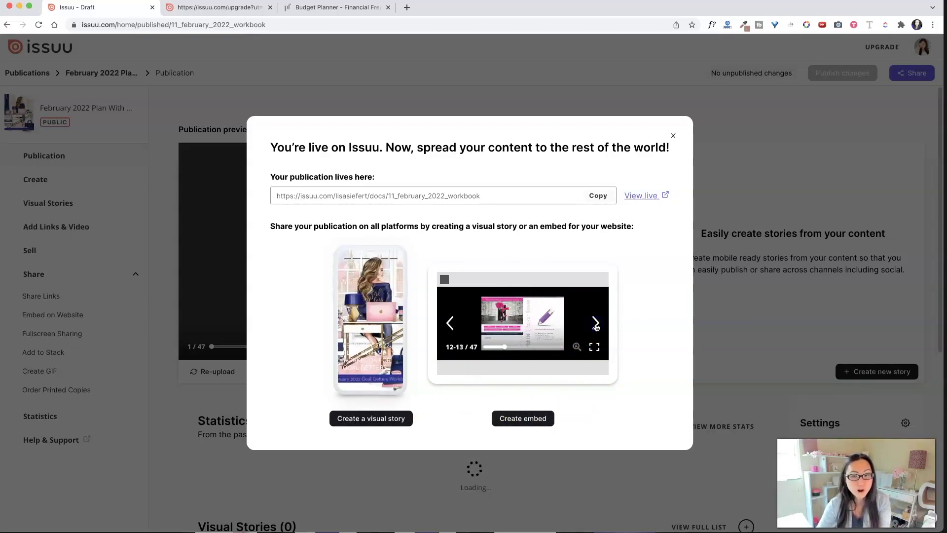
pyautogui.click(595, 325)
pyautogui.click(595, 323)
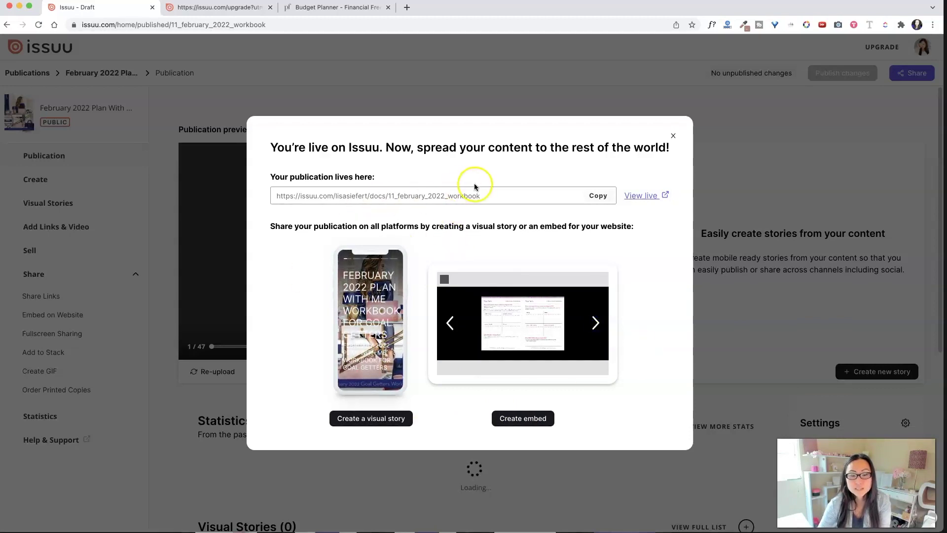
pyautogui.click(641, 196)
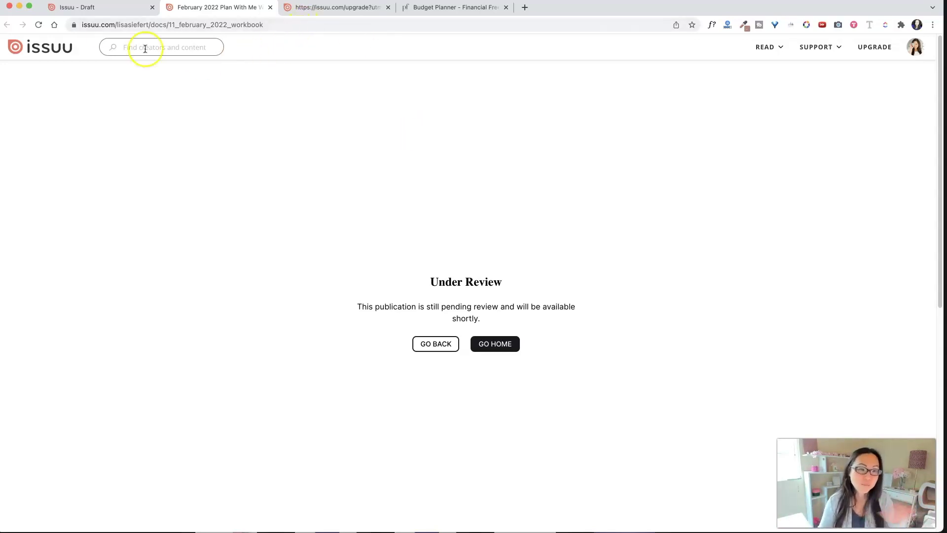
# Return to the publication overview and dismiss the workbook-is-live announcement
pyautogui.click(107, 10)
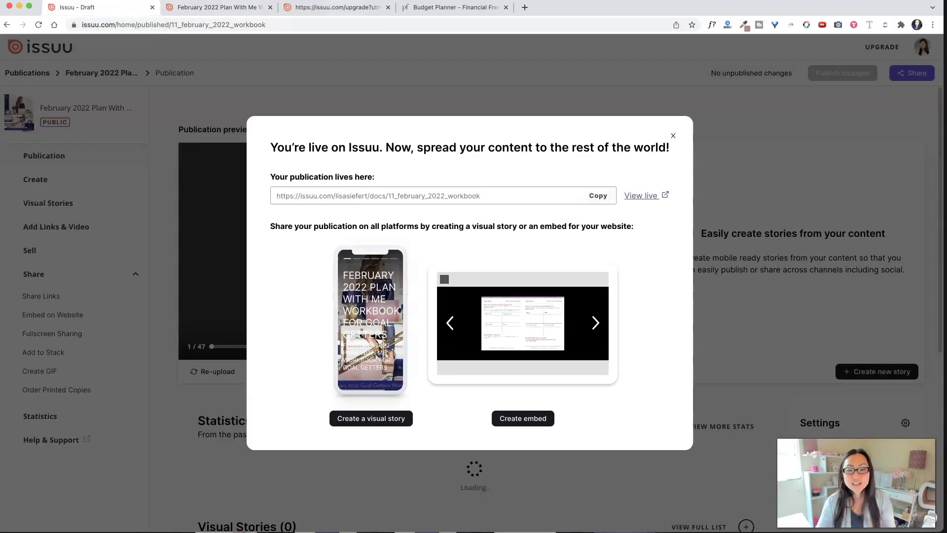
pyautogui.click(673, 136)
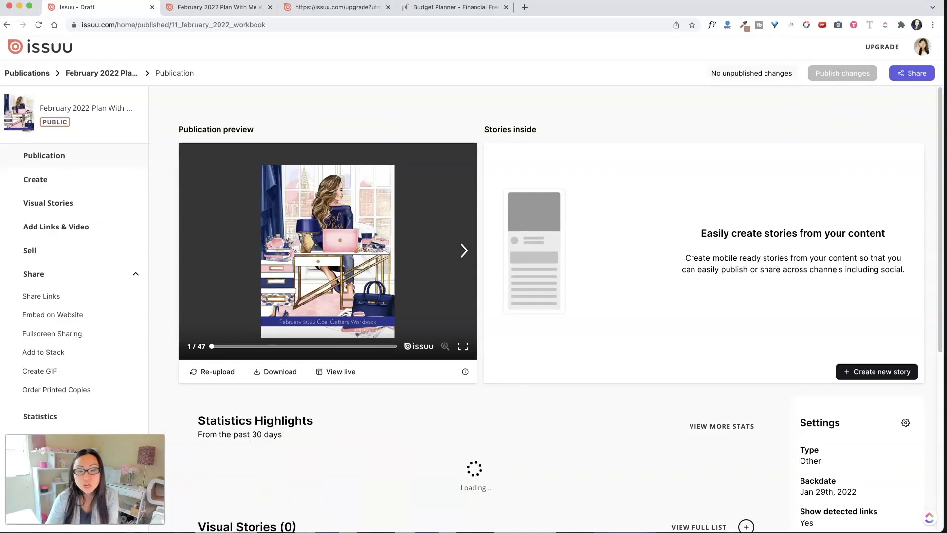
pyautogui.scroll(-5, 811, 383)
pyautogui.scroll(-1, 849, 273)
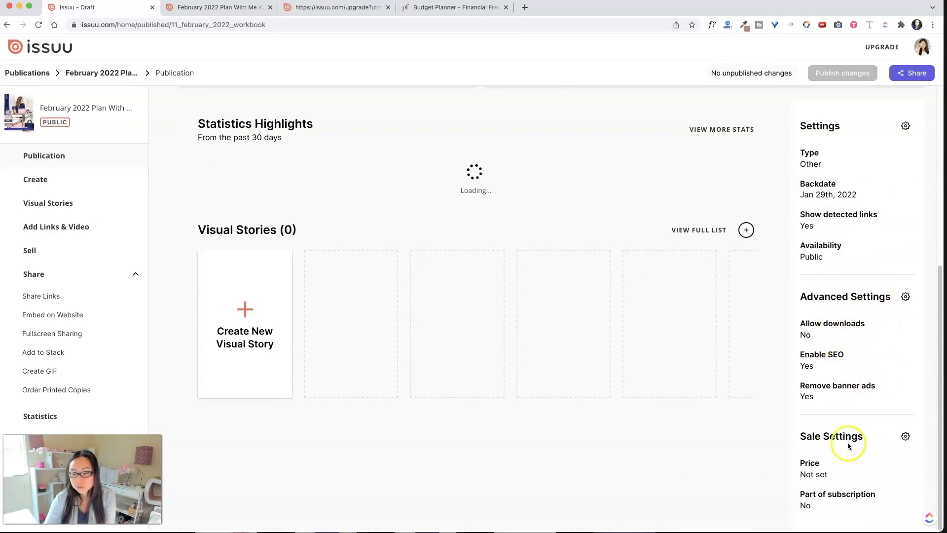
# Enable purchase in Sale Settings with a unit price of 47.00 USD
pyautogui.click(905, 437)
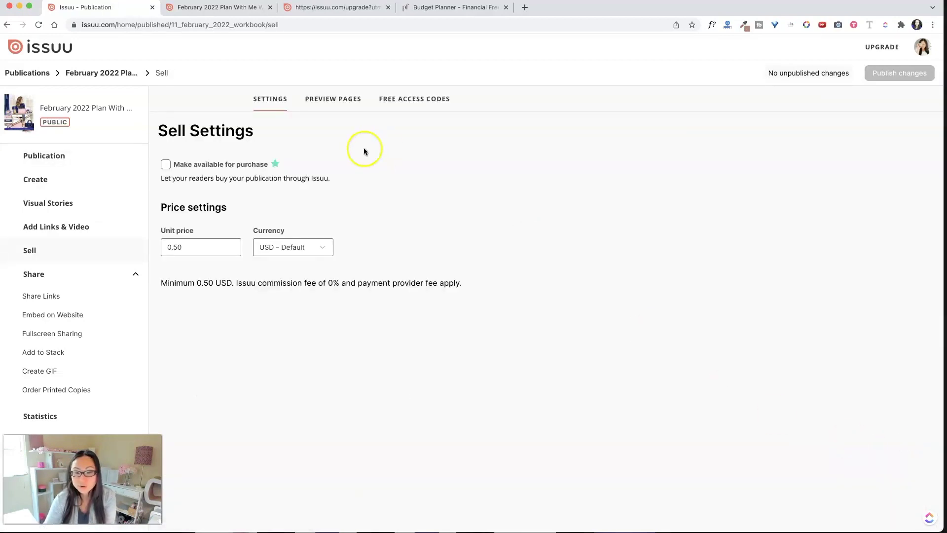
pyautogui.click(166, 165)
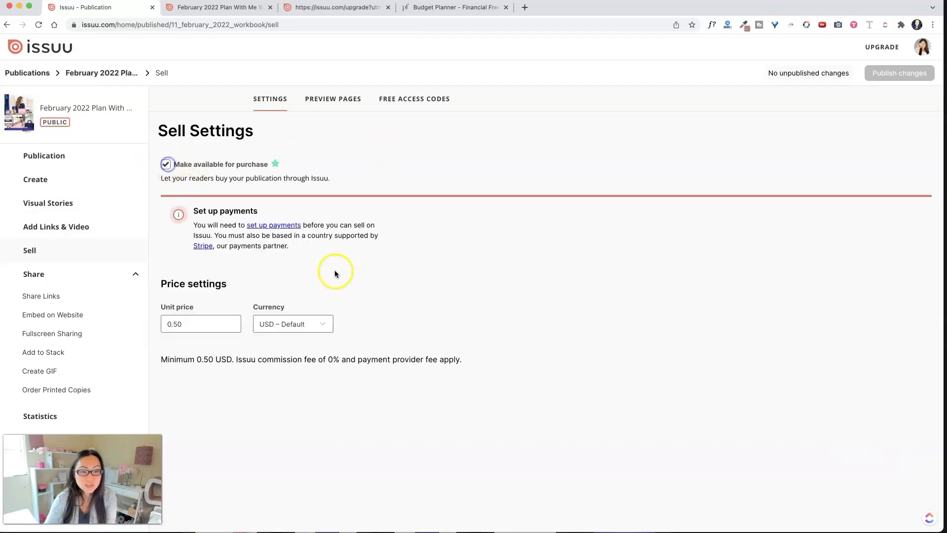
pyautogui.click(191, 325)
pyautogui.press('super+a')
pyautogui.write('47')
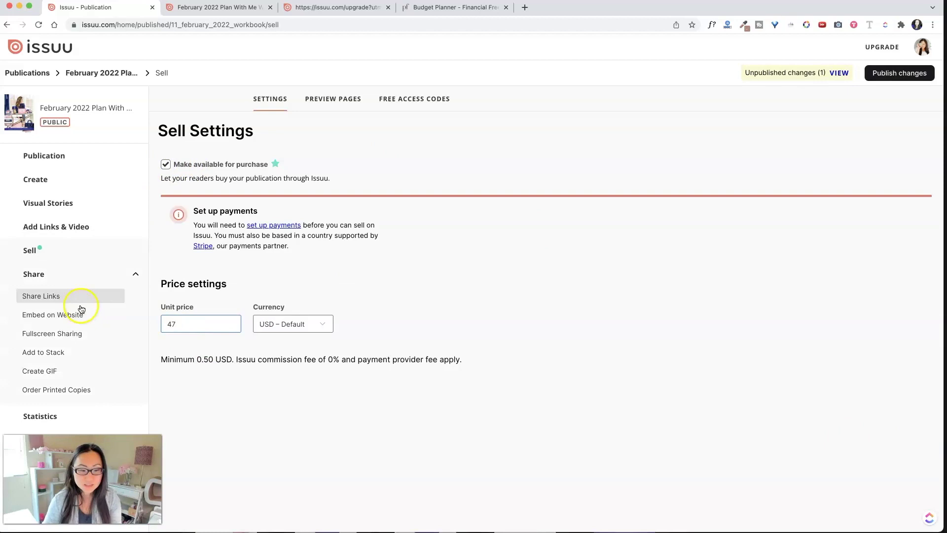
pyautogui.click(398, 322)
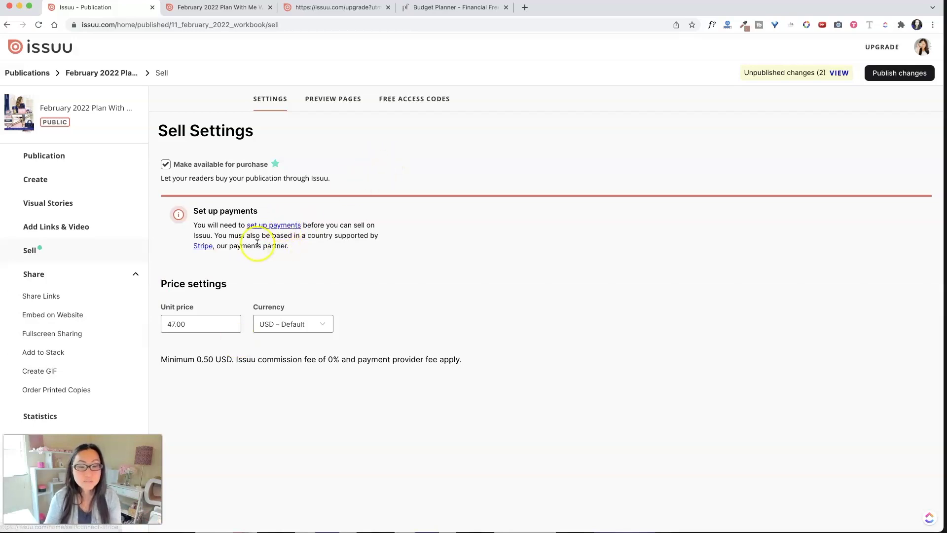
# Connect the business's Stripe account for payments
pyautogui.click(272, 225)
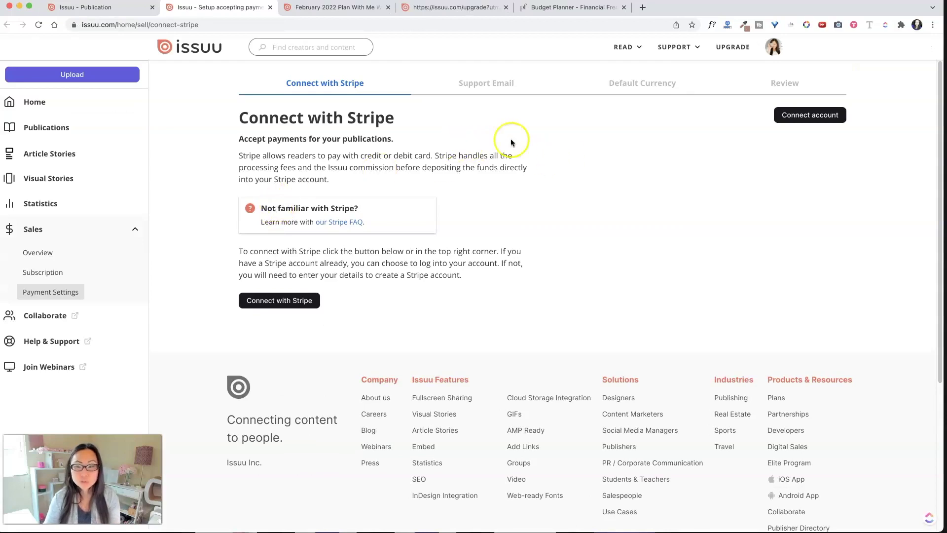
pyautogui.click(277, 302)
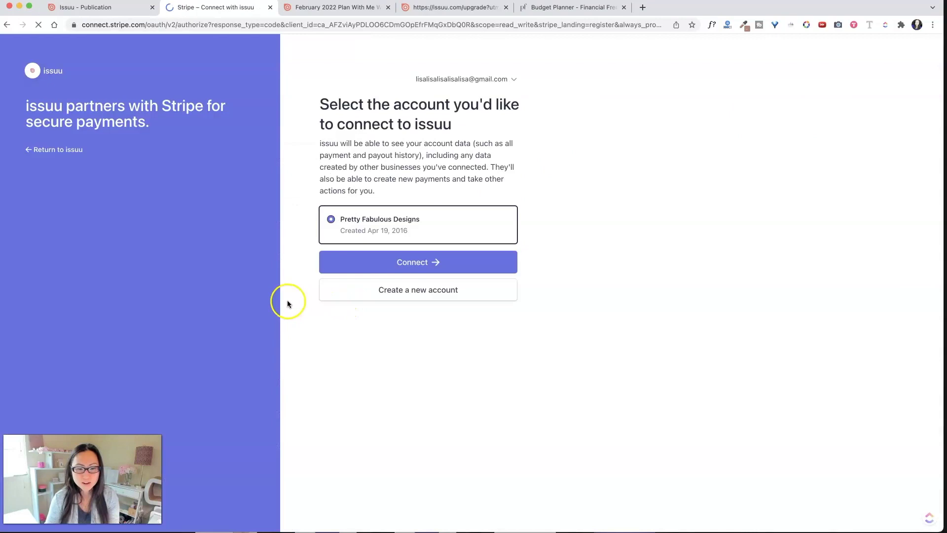
pyautogui.click(455, 272)
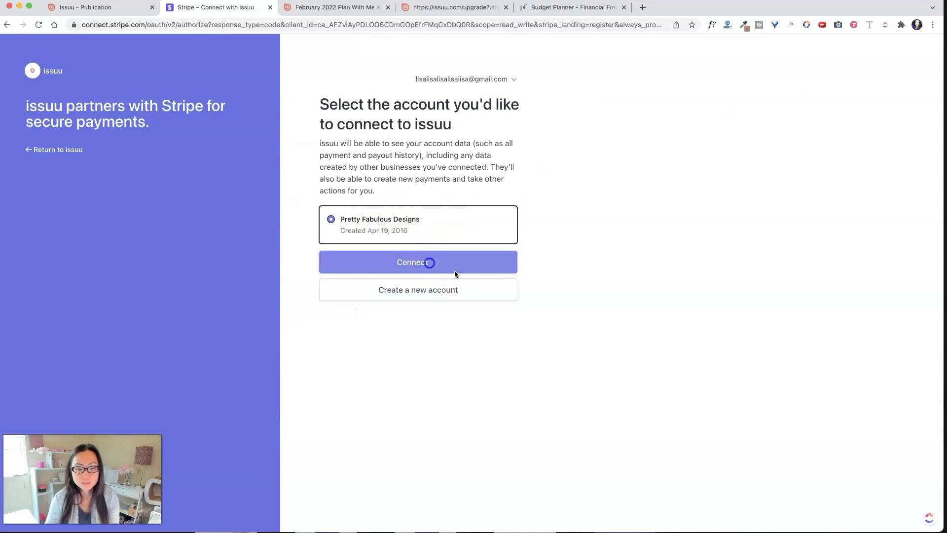
pyautogui.click(522, 285)
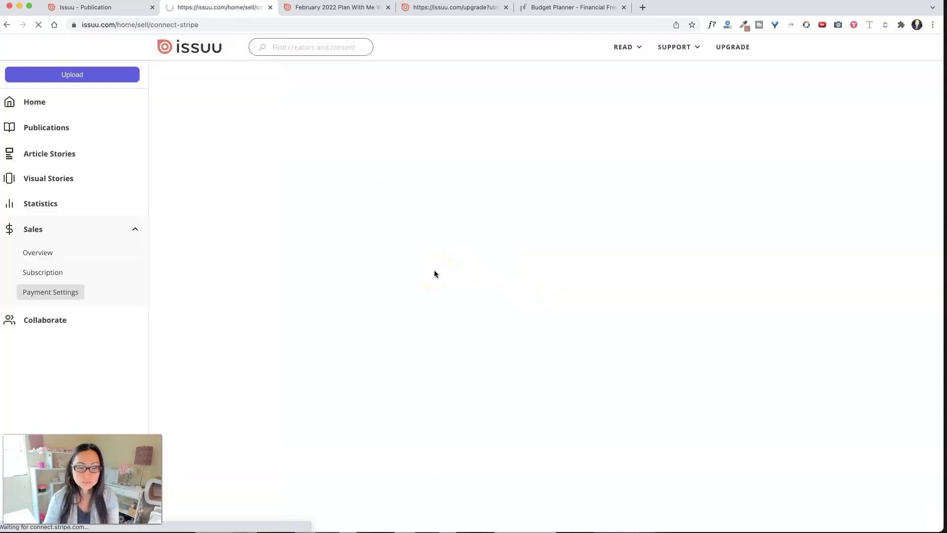
pyautogui.click(434, 268)
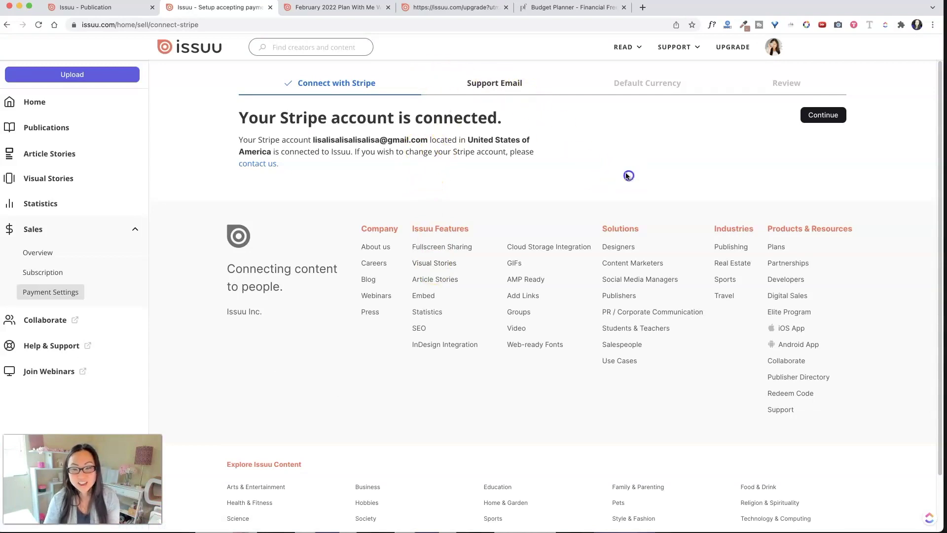
# Save the billing support email address and keep USD - US Dollar as the default currency
pyautogui.click(507, 84)
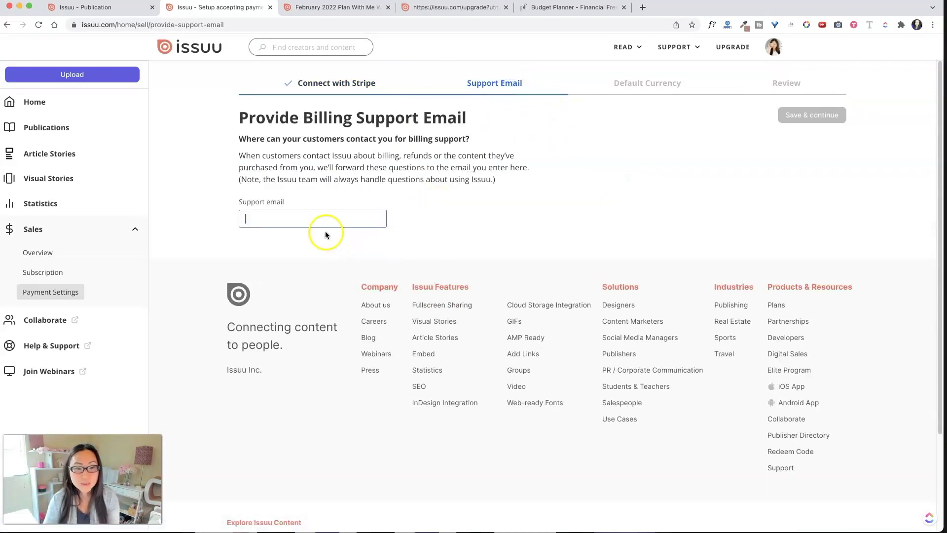
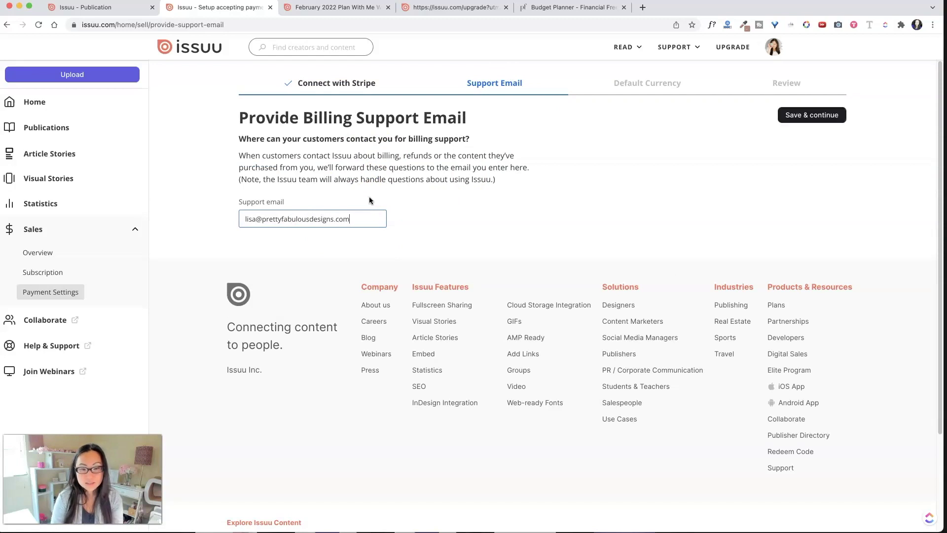
pyautogui.click(819, 115)
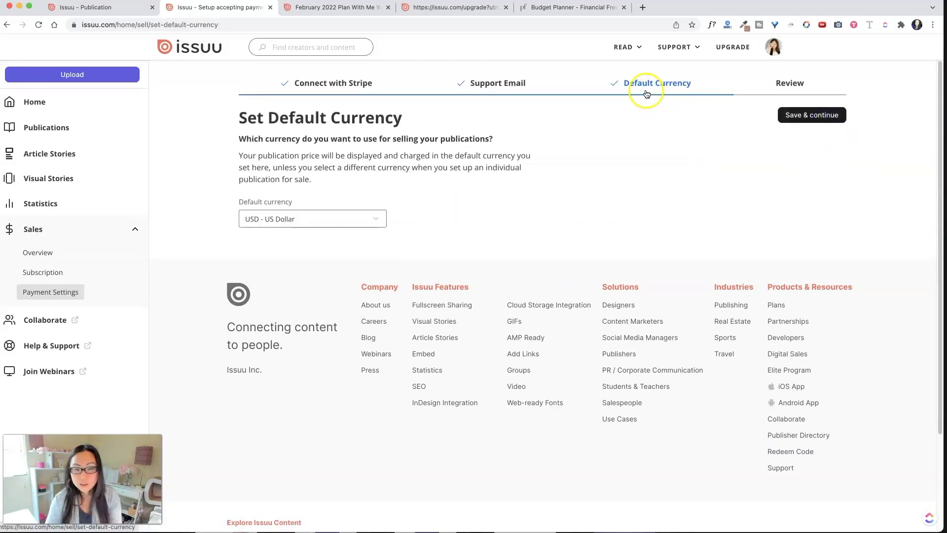
pyautogui.click(802, 125)
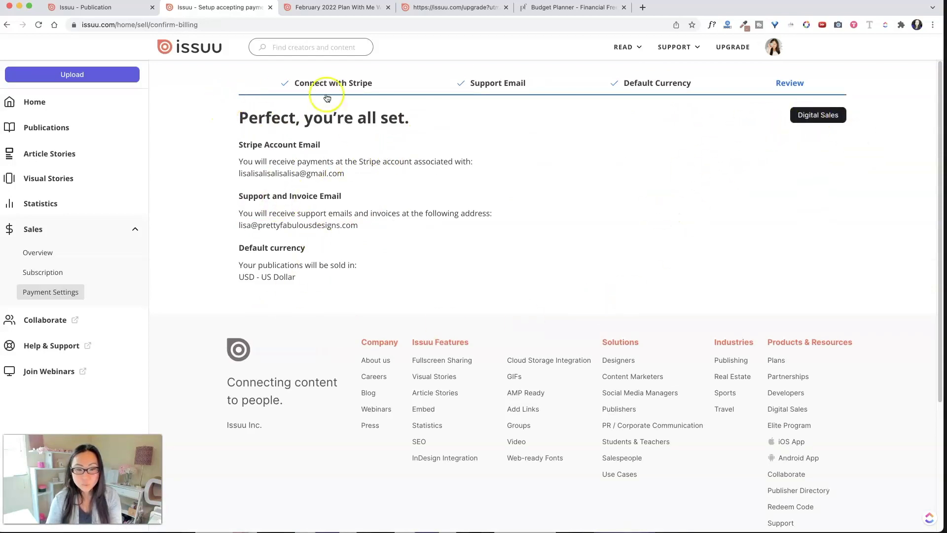
# Via Digital Sales and Publications, open the February 2022 Plan With Me Workbook for Goal Getters
pyautogui.click(838, 121)
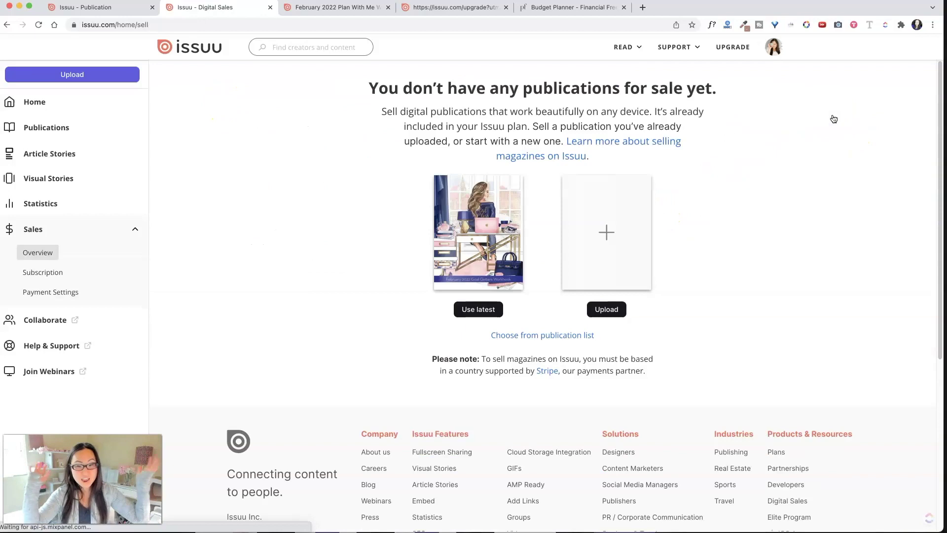
pyautogui.click(346, 7)
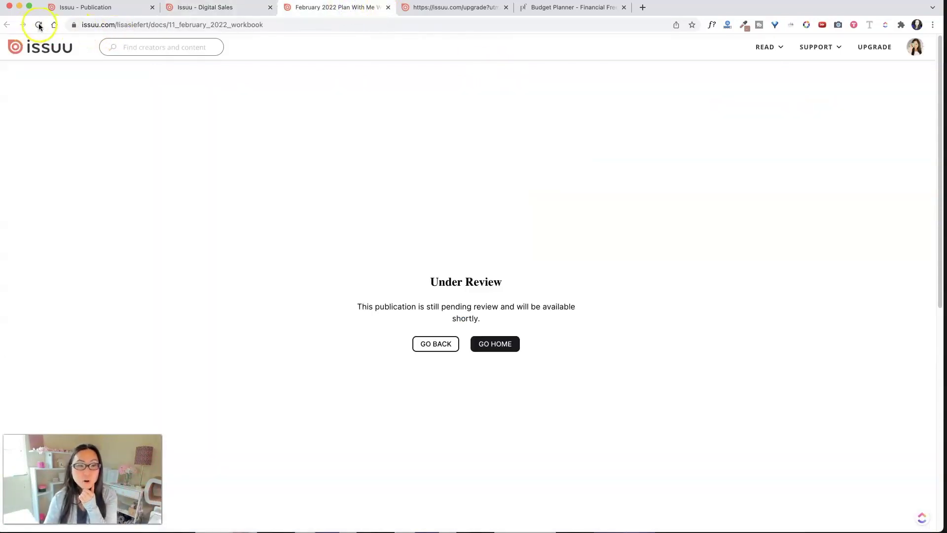
pyautogui.click(219, 9)
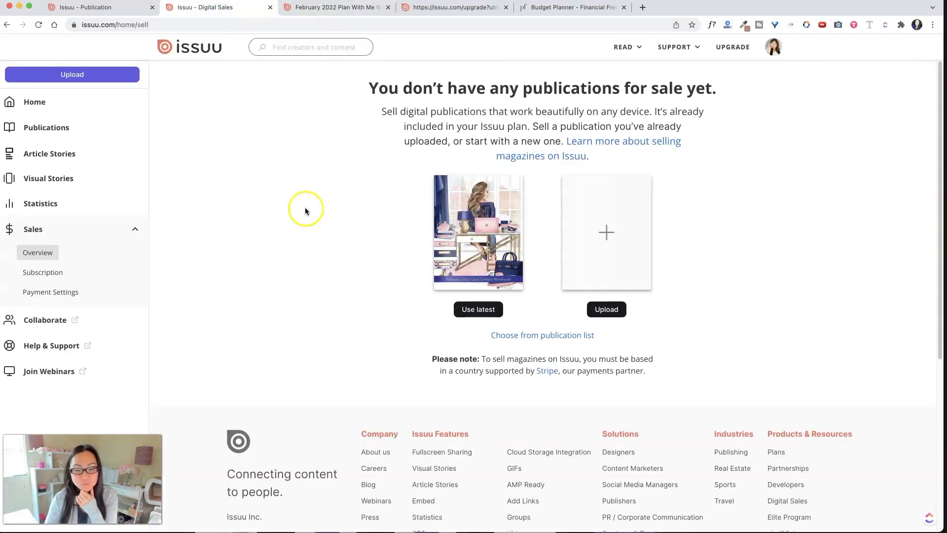
pyautogui.click(36, 130)
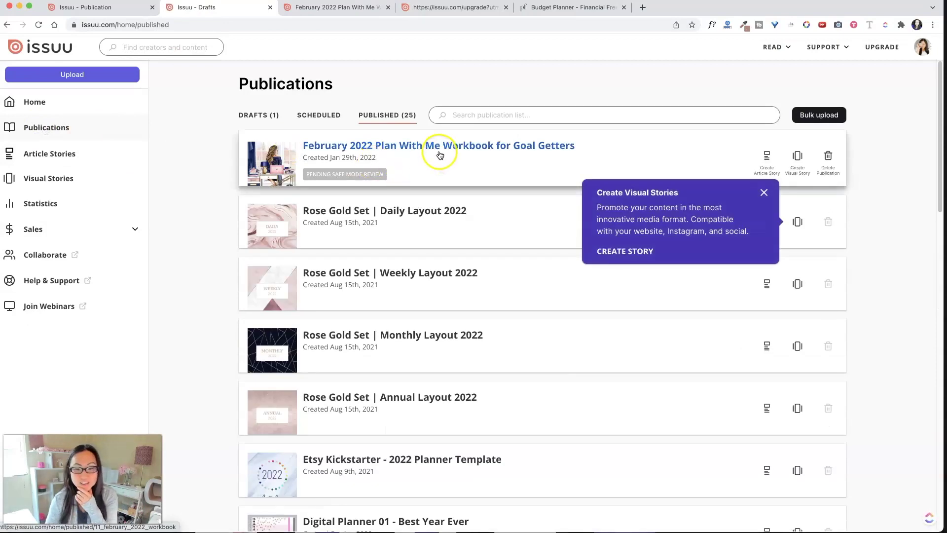
pyautogui.click(764, 192)
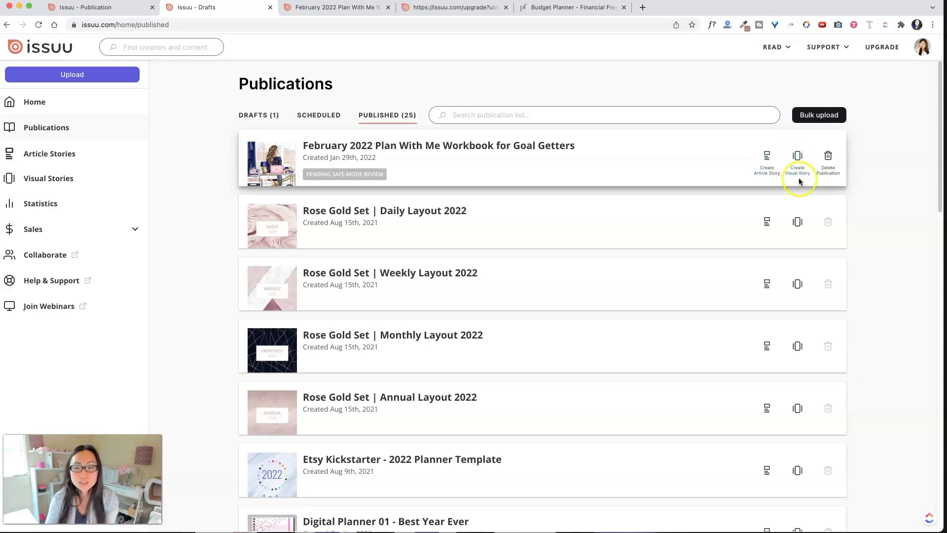
pyautogui.click(405, 147)
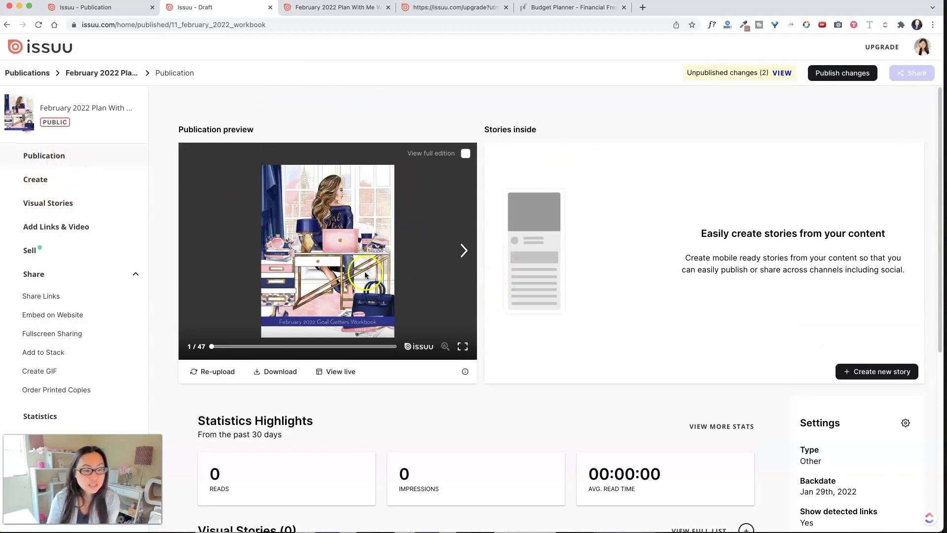
# Open Add Links & Video and select the pages 6–7 spread
pyautogui.click(65, 225)
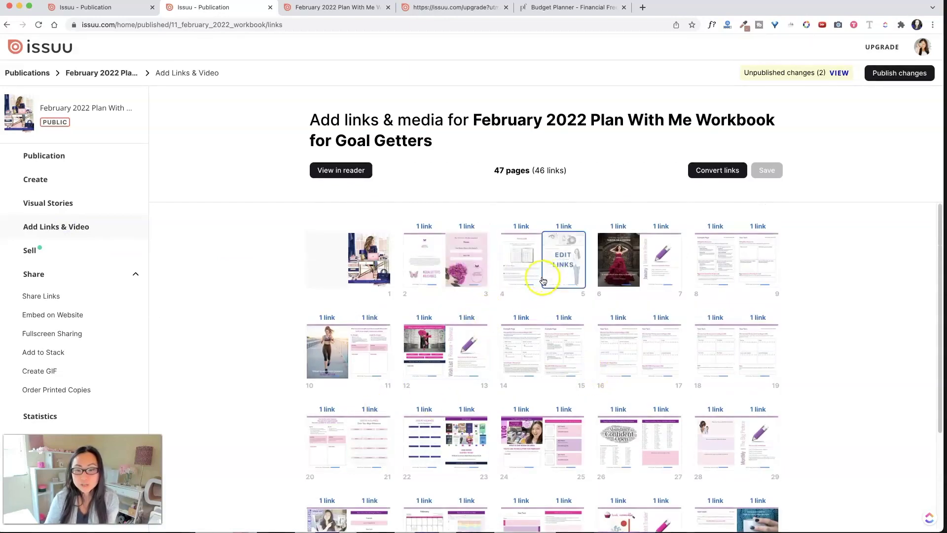
pyautogui.moveTo(423, 266)
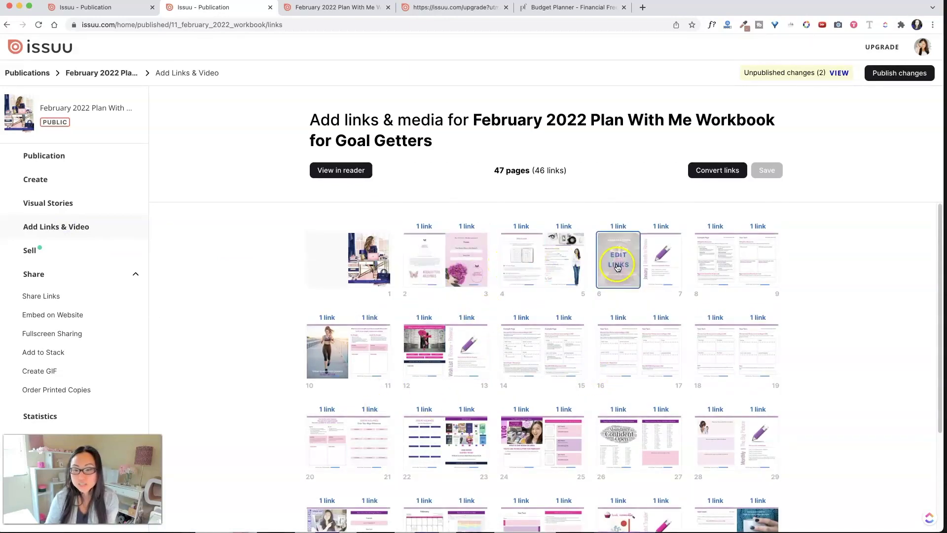
pyautogui.click(661, 269)
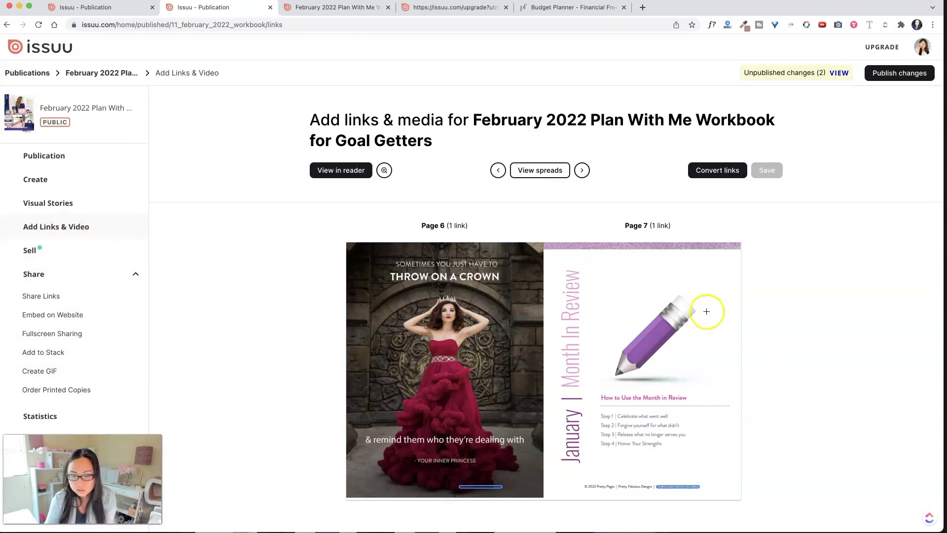
# Draw a link box over the pencil on page 7 and set its type to Video
pyautogui.moveTo(588, 262)
pyautogui.mouseDown()
pyautogui.moveTo(686, 316)
pyautogui.moveTo(729, 357)
pyautogui.mouseUp()
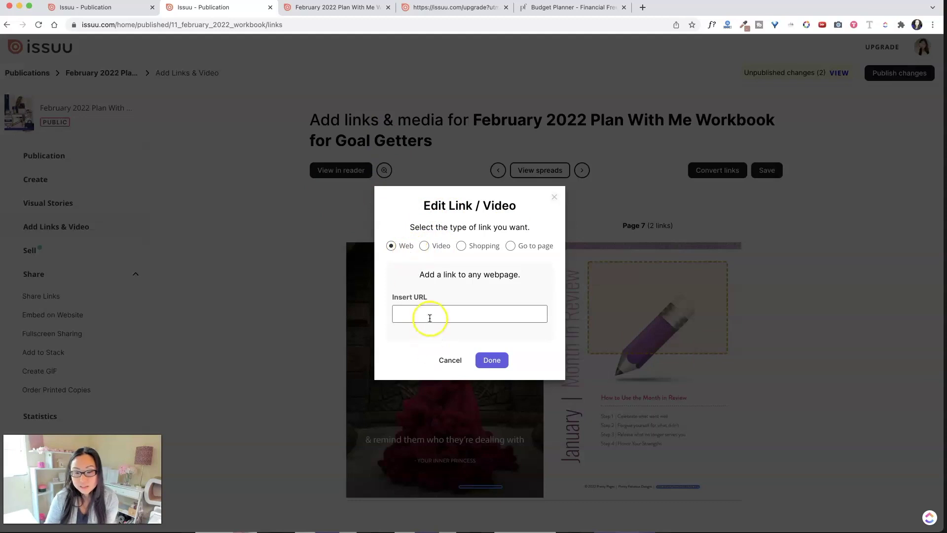
pyautogui.click(427, 246)
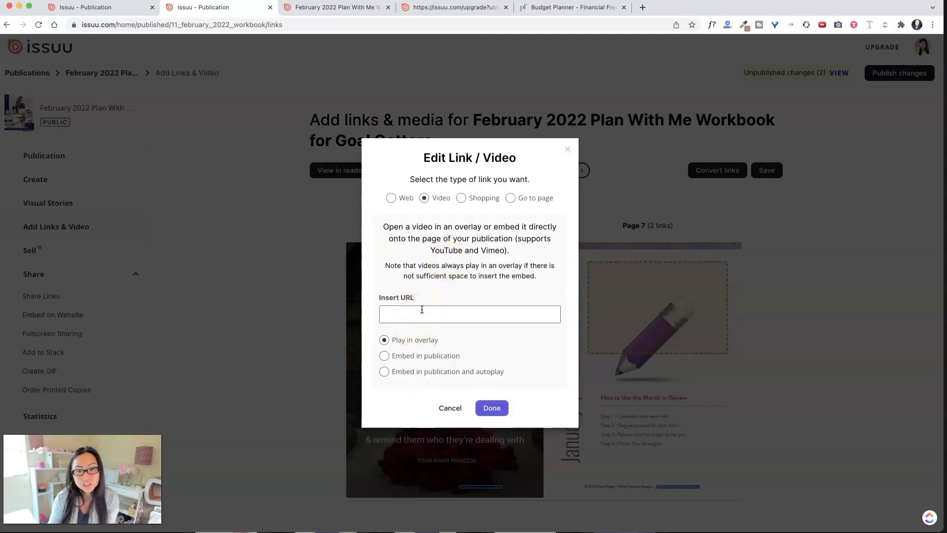
pyautogui.click(461, 198)
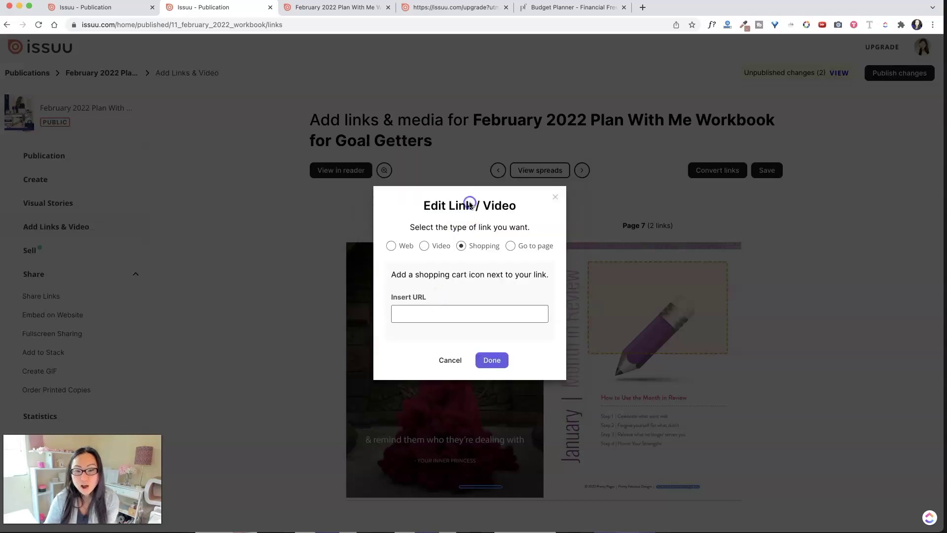
pyautogui.click(440, 328)
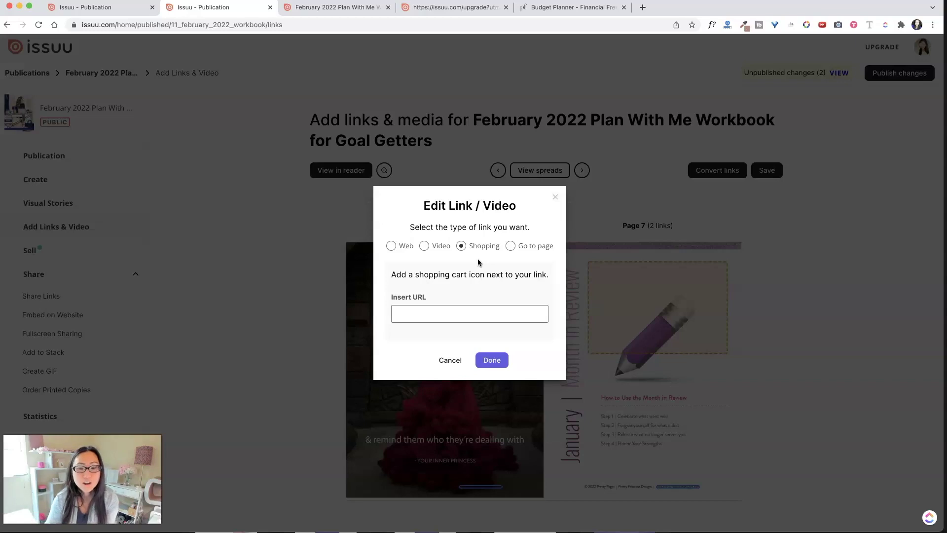
pyautogui.click(522, 247)
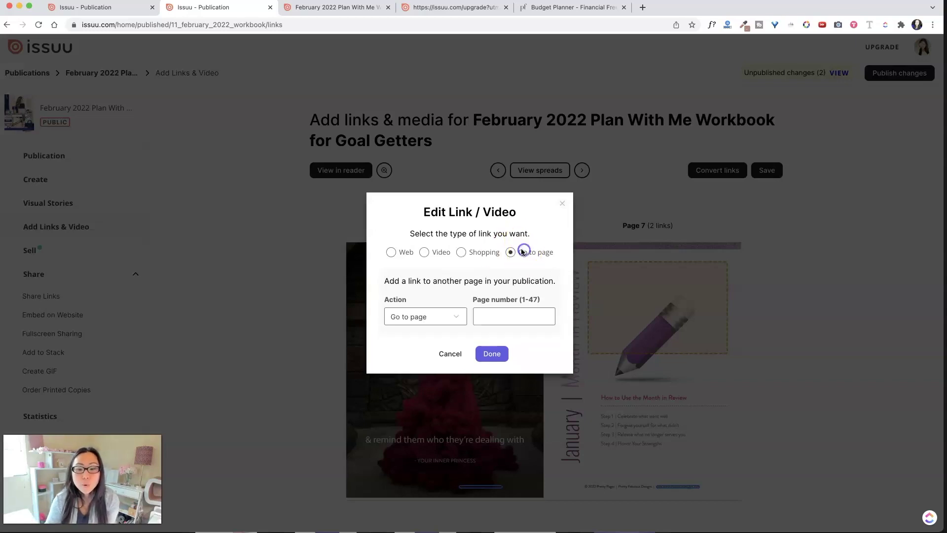
pyautogui.click(475, 253)
pyautogui.click(424, 251)
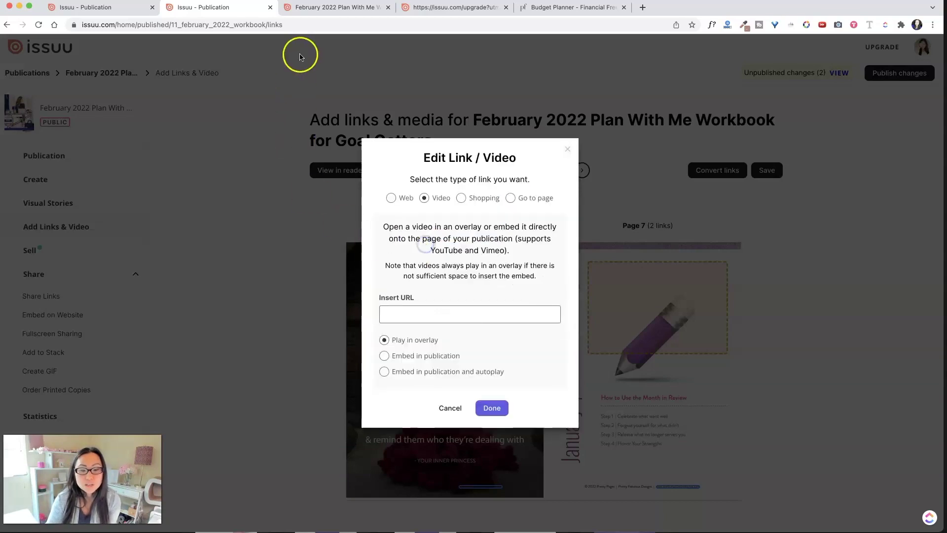
# Copy the share link of YouTube's Cozy Escape Awards baking books video, then return to Issuu
pyautogui.click(363, 8)
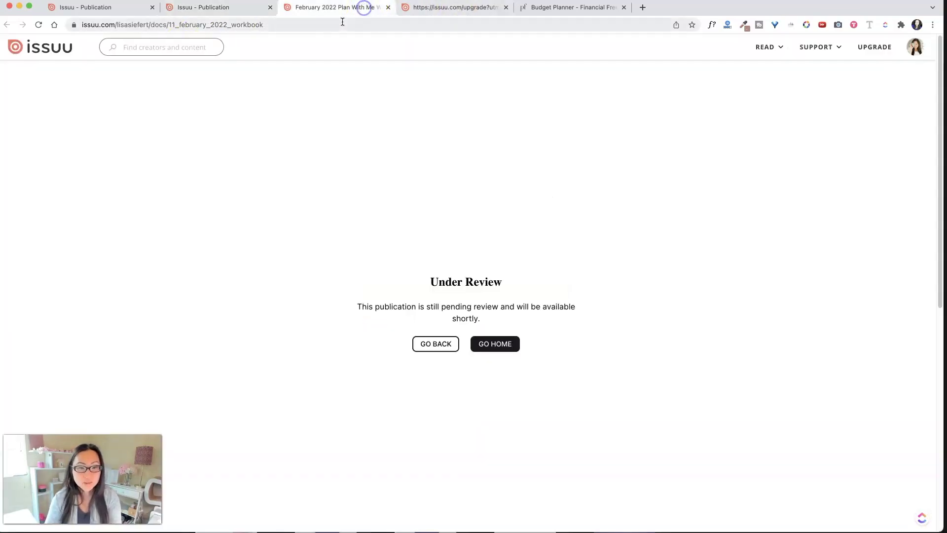
pyautogui.click(342, 22)
pyautogui.write('youtu')
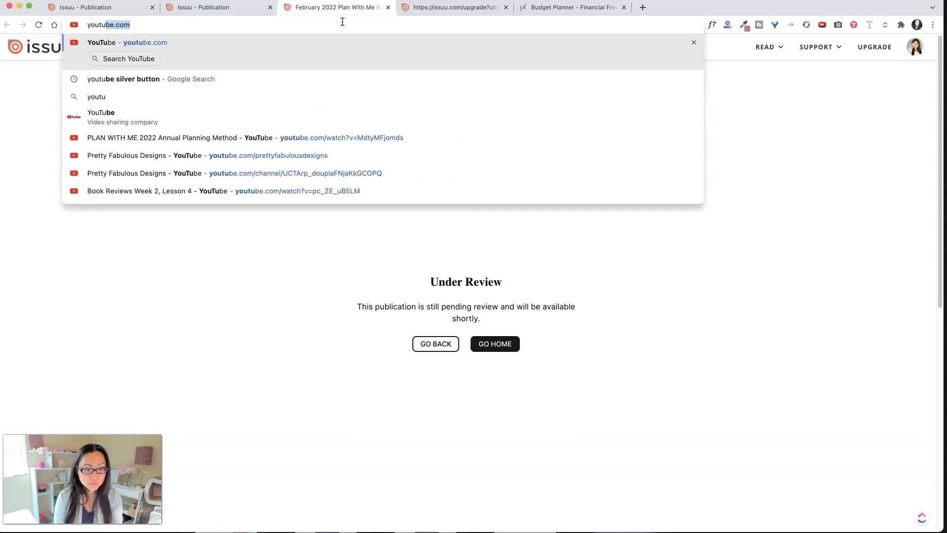
pyautogui.press('Return')
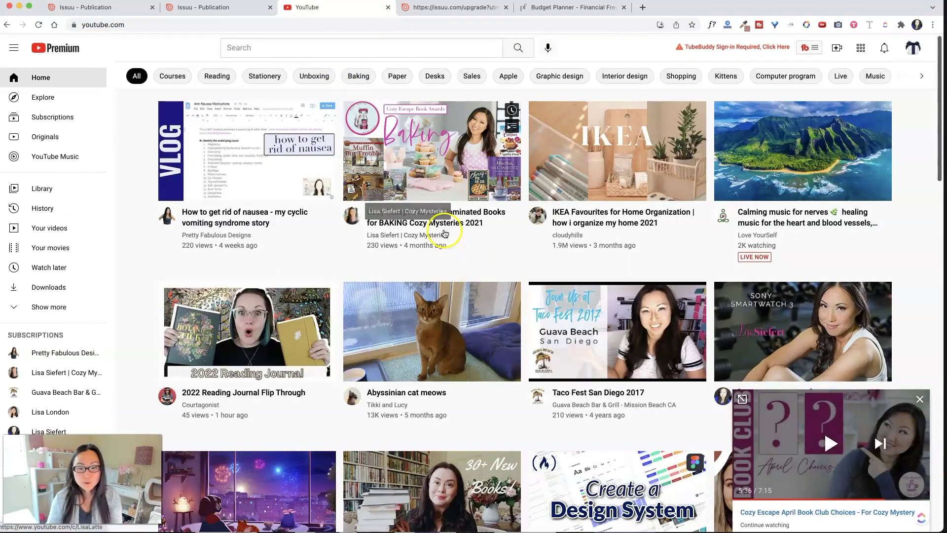
pyautogui.click(446, 225)
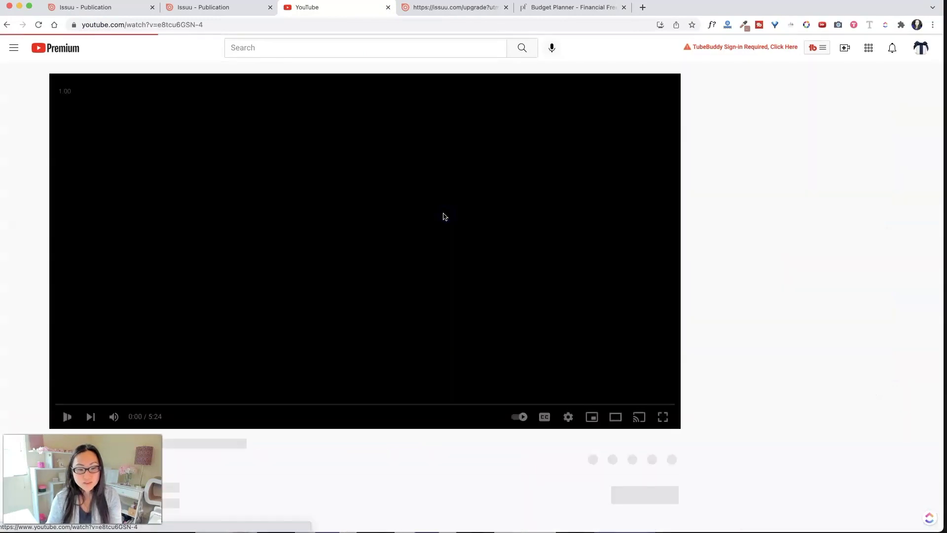
pyautogui.click(63, 416)
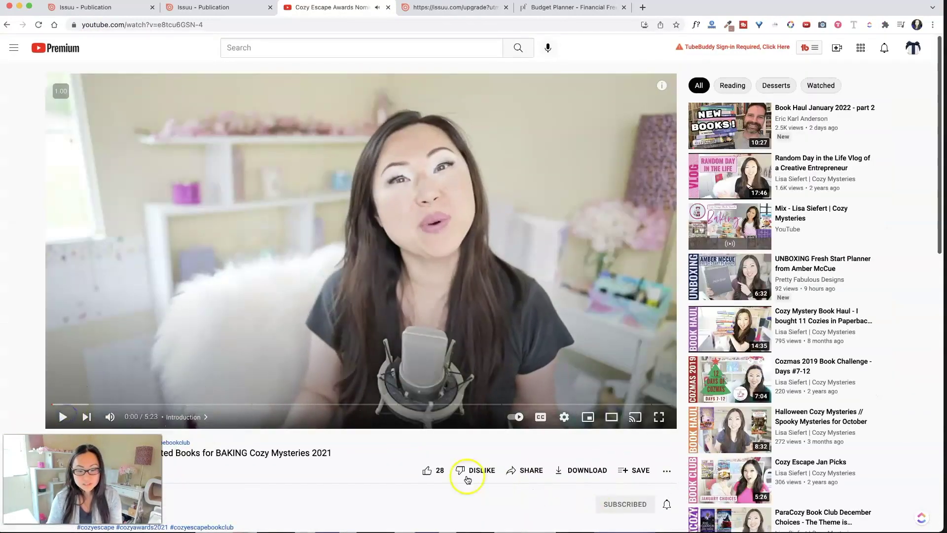
pyautogui.click(527, 470)
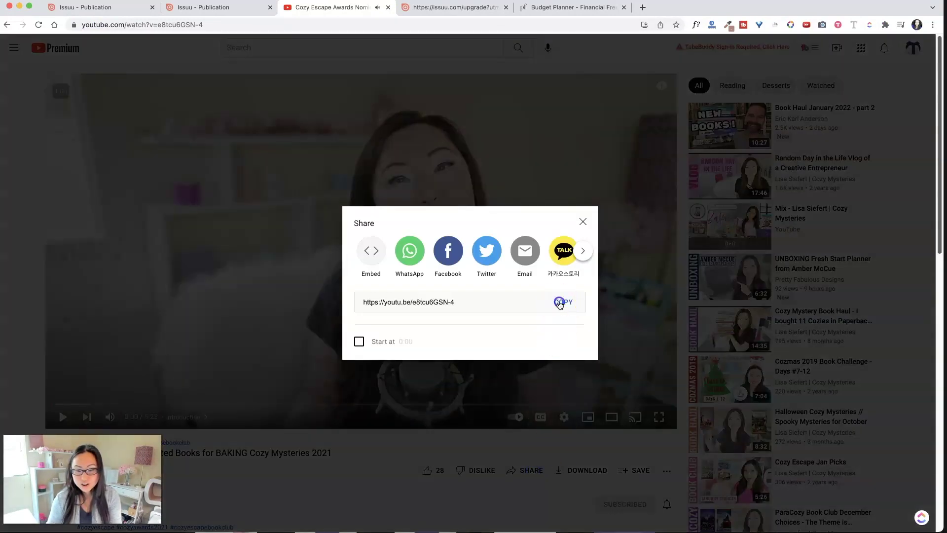
pyautogui.click(560, 301)
pyautogui.click(220, 7)
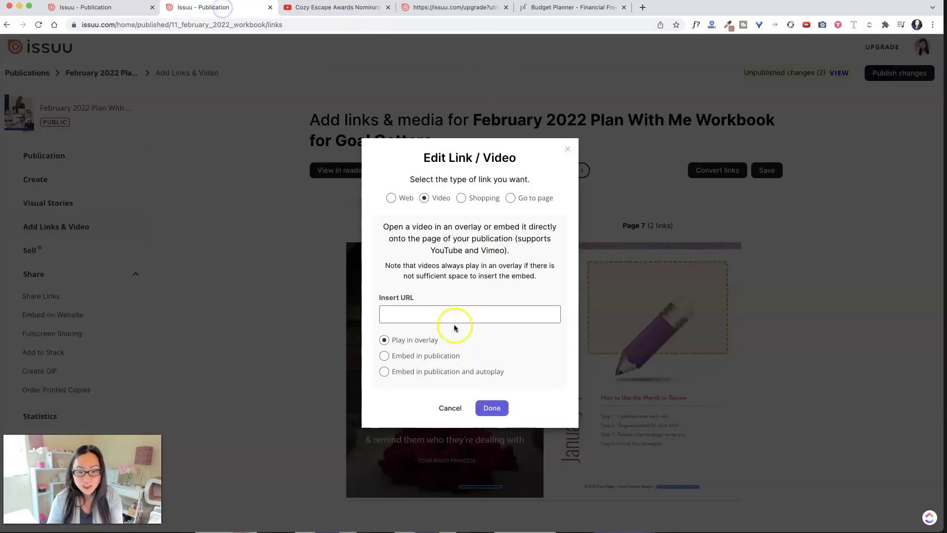
# Paste the YouTube link as page 7's video URL and save the link
pyautogui.click(454, 311)
pyautogui.press('super+v')
pyautogui.click(483, 409)
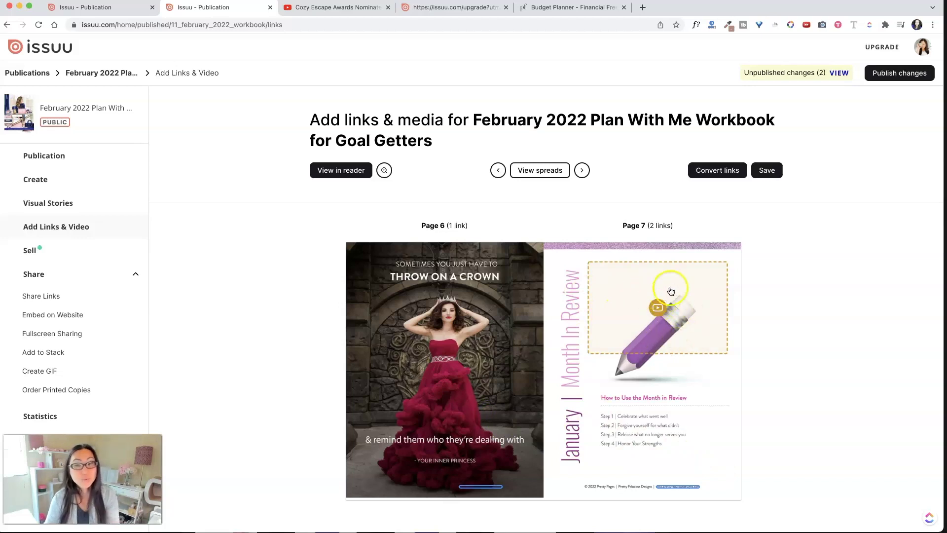
pyautogui.click(766, 171)
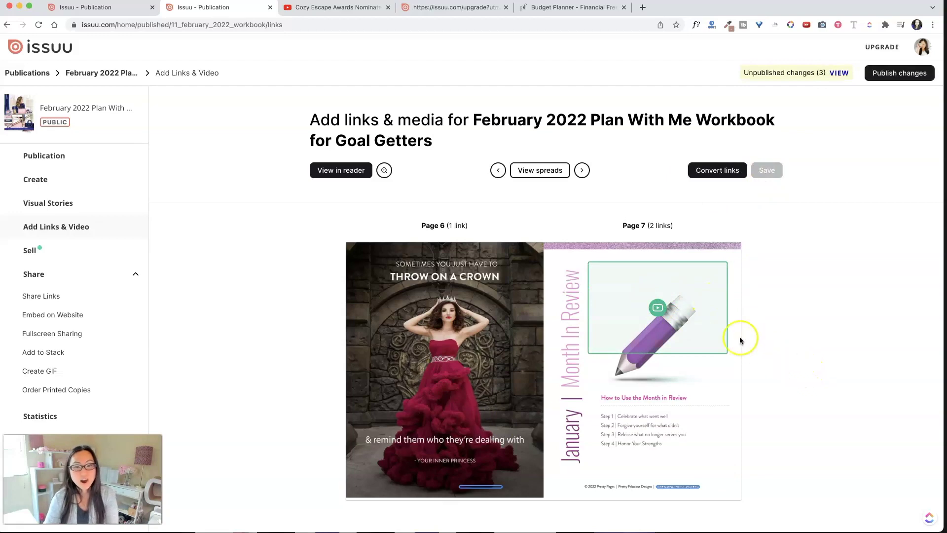
# Recheck the YouTube share link, then preview the workbook in the reader
pyautogui.click(371, 9)
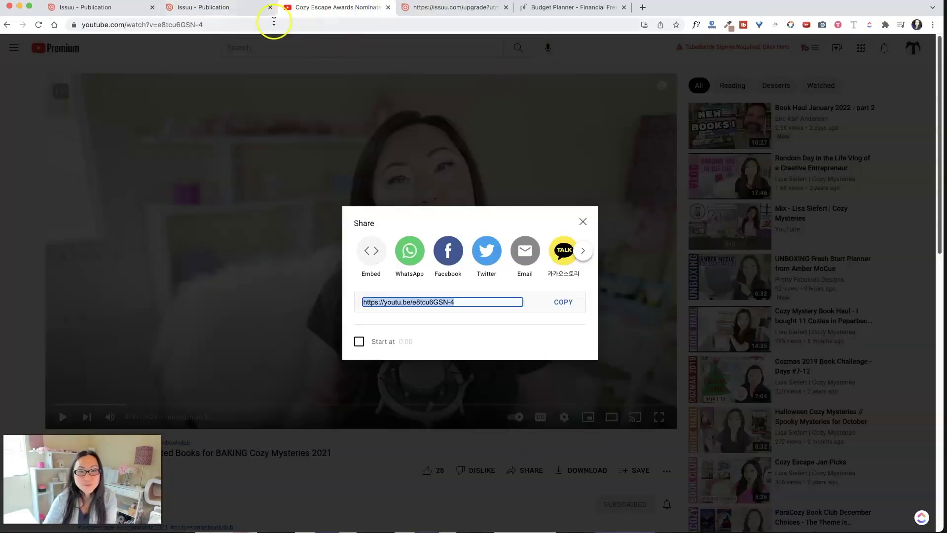
pyautogui.click(234, 8)
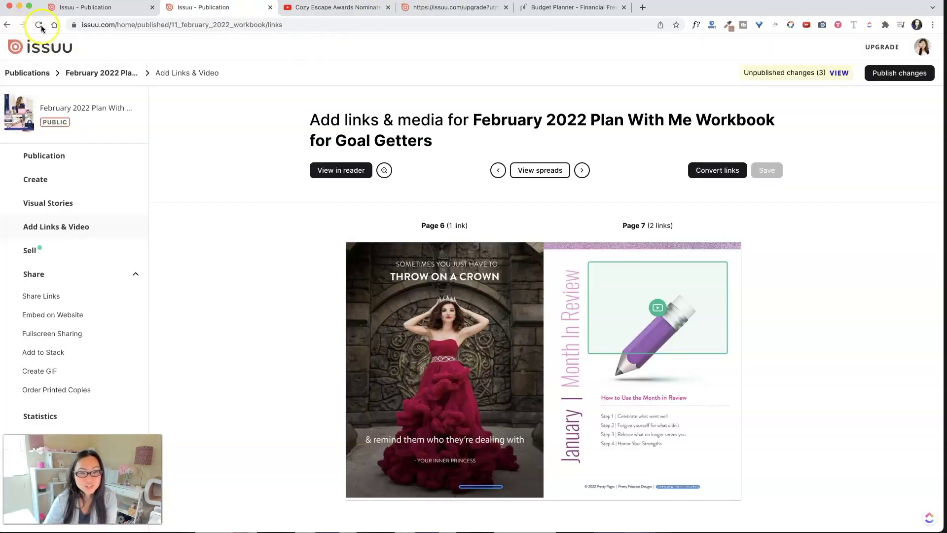
pyautogui.click(351, 171)
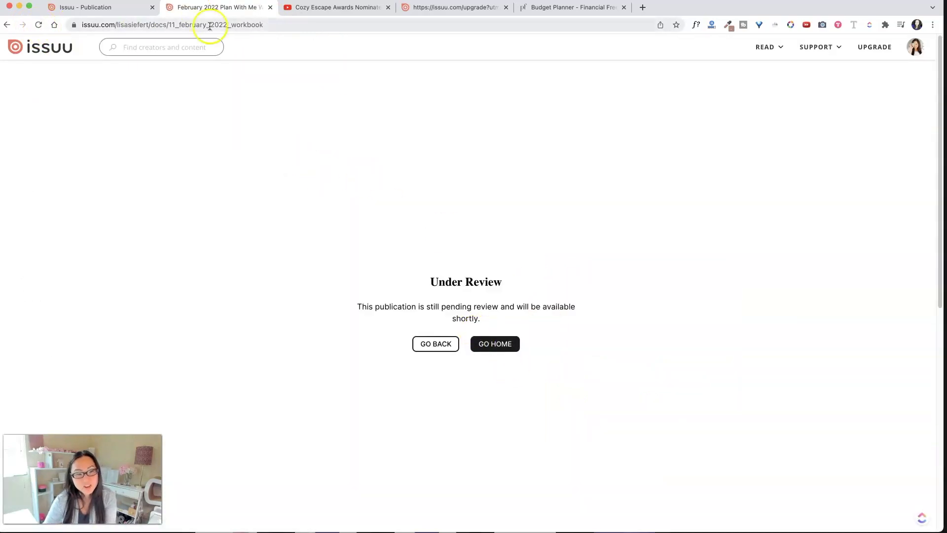
# Check the sale settings and Under Review tabs, then reopen the page 6–7 link spread
pyautogui.click(79, 8)
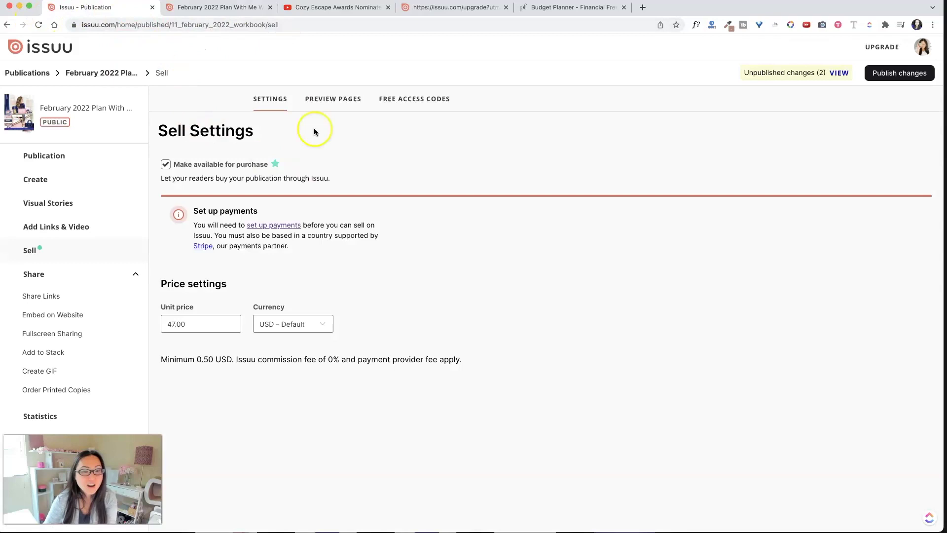
pyautogui.click(221, 8)
pyautogui.click(6, 26)
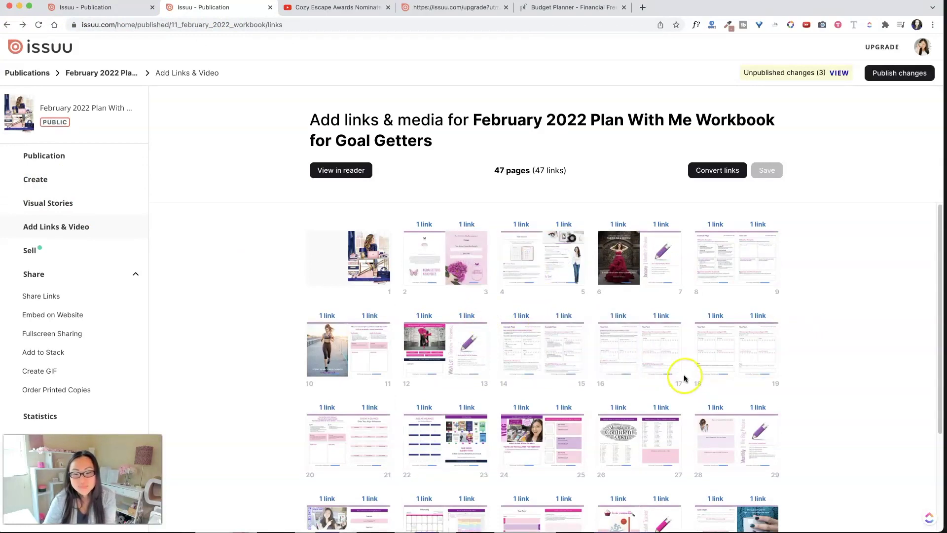
pyautogui.click(665, 271)
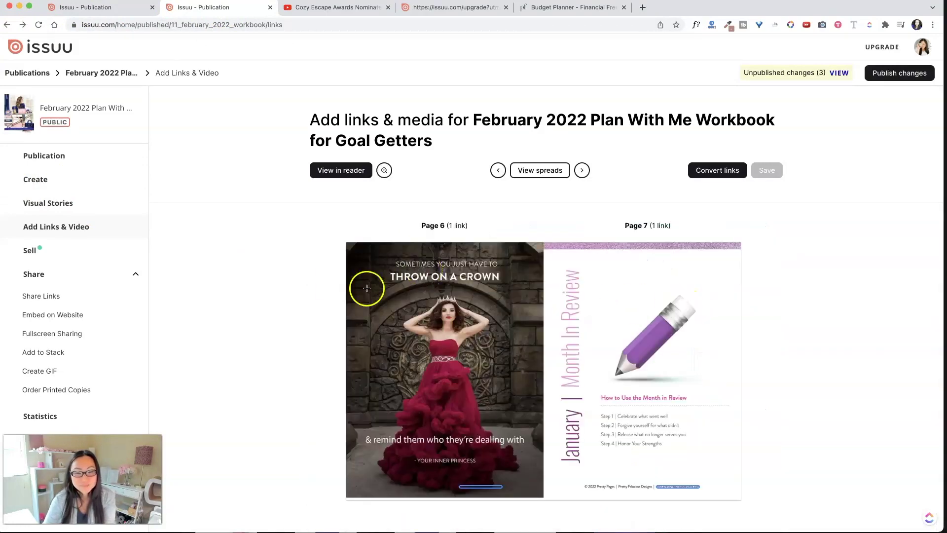
# Review the Sell settings, then open the workbook's Create publication details
pyautogui.click(32, 250)
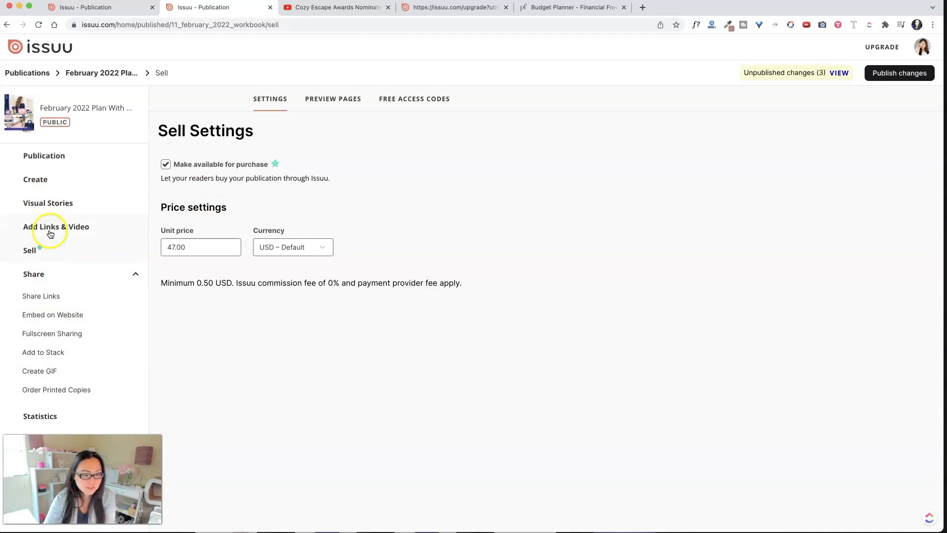
pyautogui.click(36, 177)
pyautogui.scroll(-5, 237, 389)
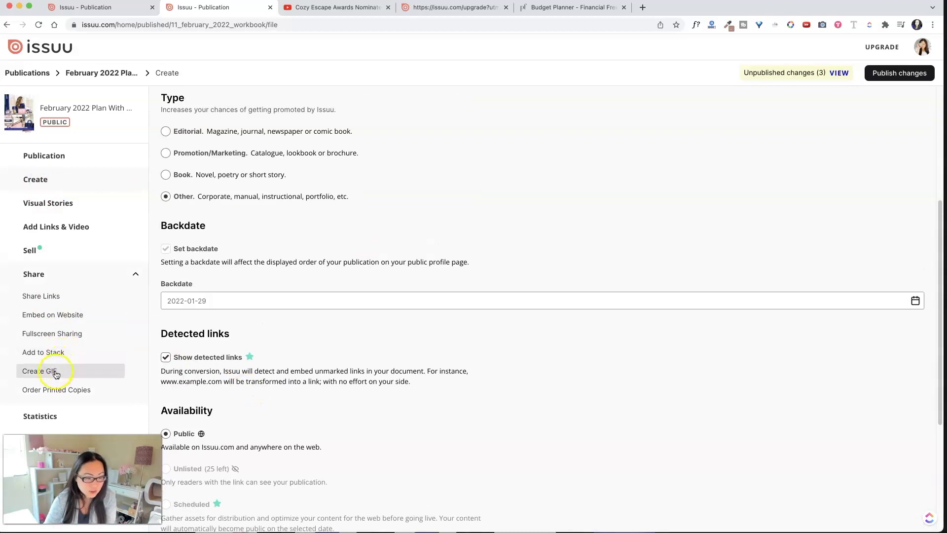
# Copy the workbook's website embed code and bring up its Fullscreen Sharing settings
pyautogui.click(64, 316)
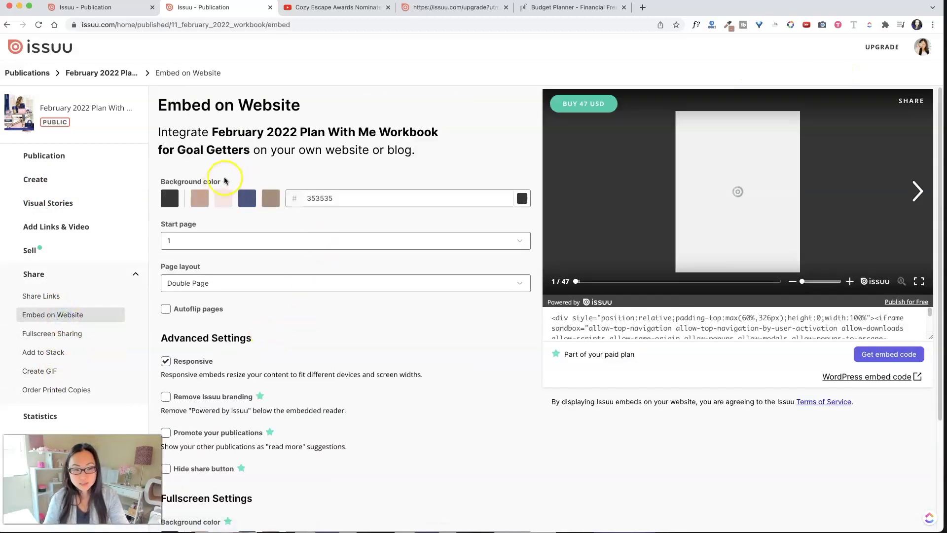
pyautogui.scroll(-5, 656, 318)
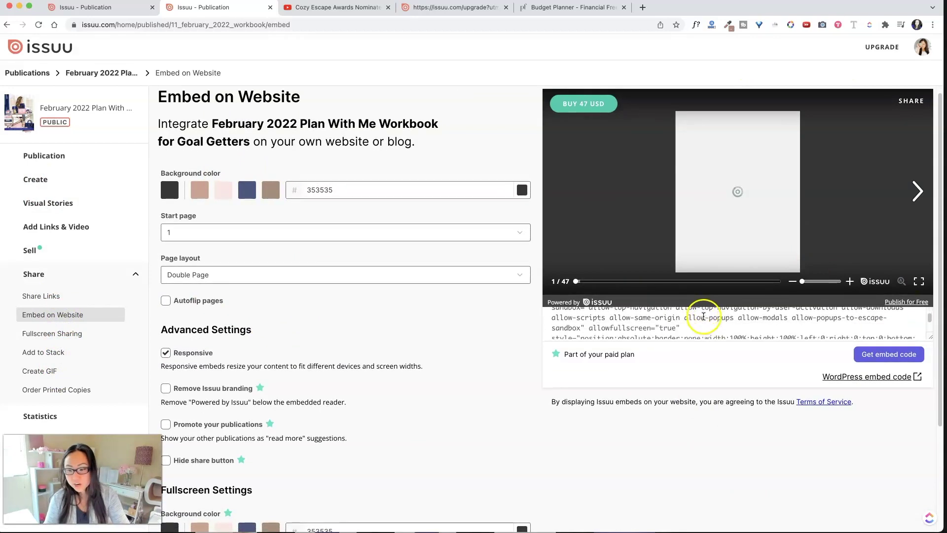
pyautogui.scroll(-2, 742, 321)
pyautogui.click(885, 354)
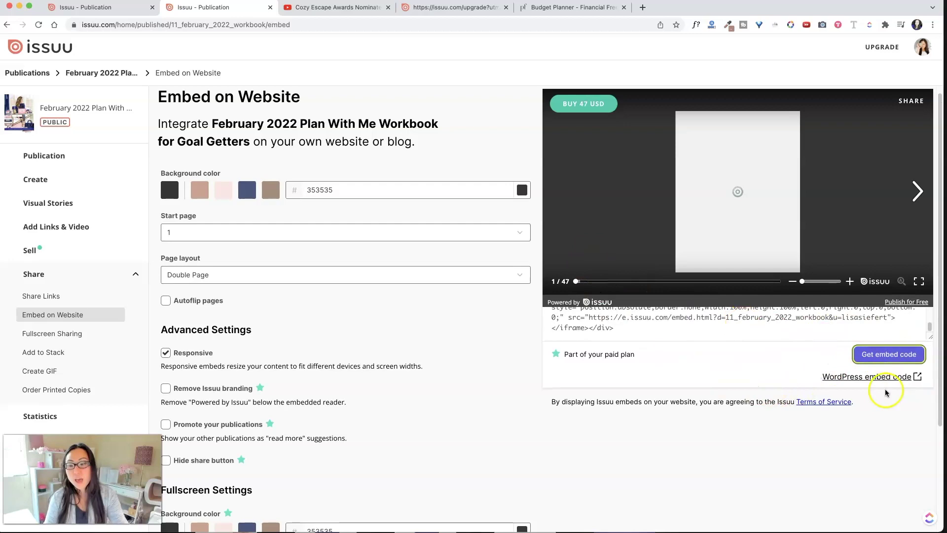
pyautogui.click(85, 335)
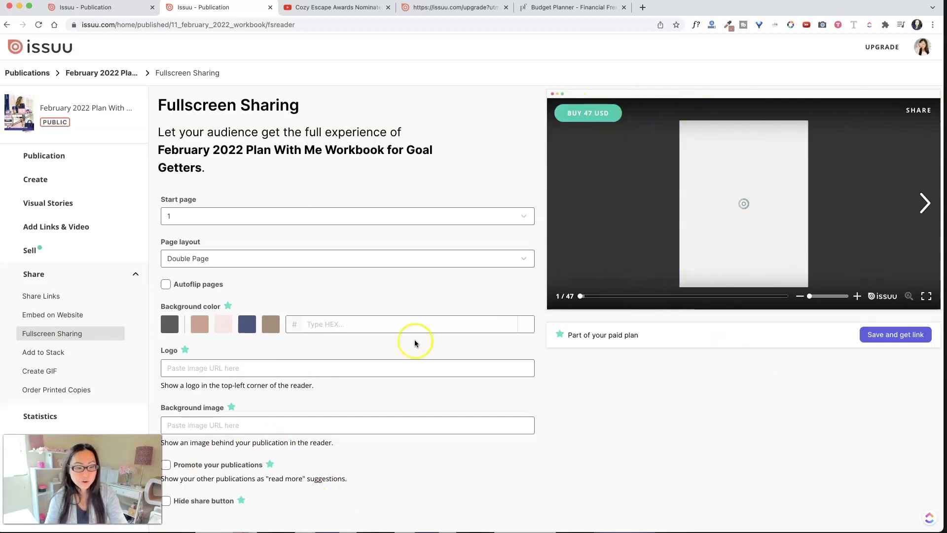
# Bring up the workbook's Add to Stack page from the Share section of the sidebar
pyautogui.click(58, 352)
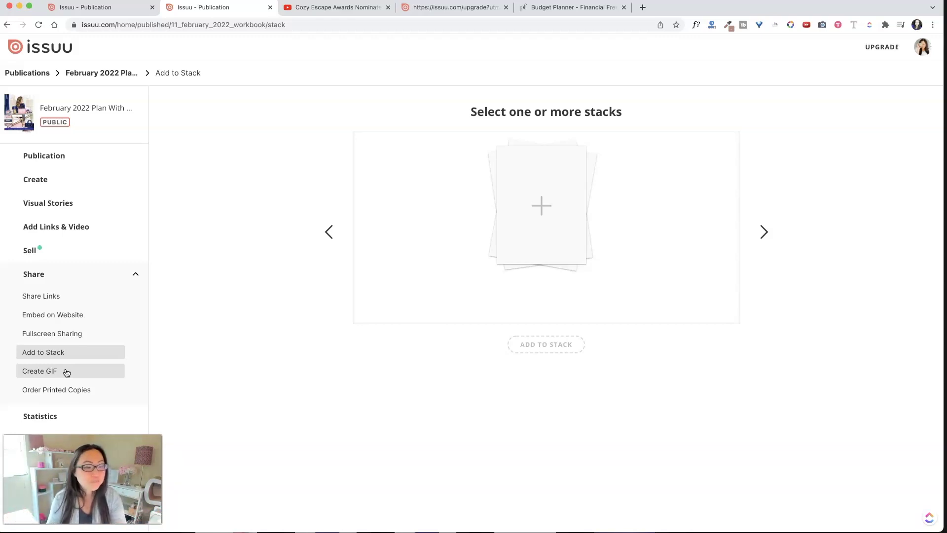
# Preview the workbook as an animated GIF without spread 2–3, then go to Order Printed Copies
pyautogui.click(382, 261)
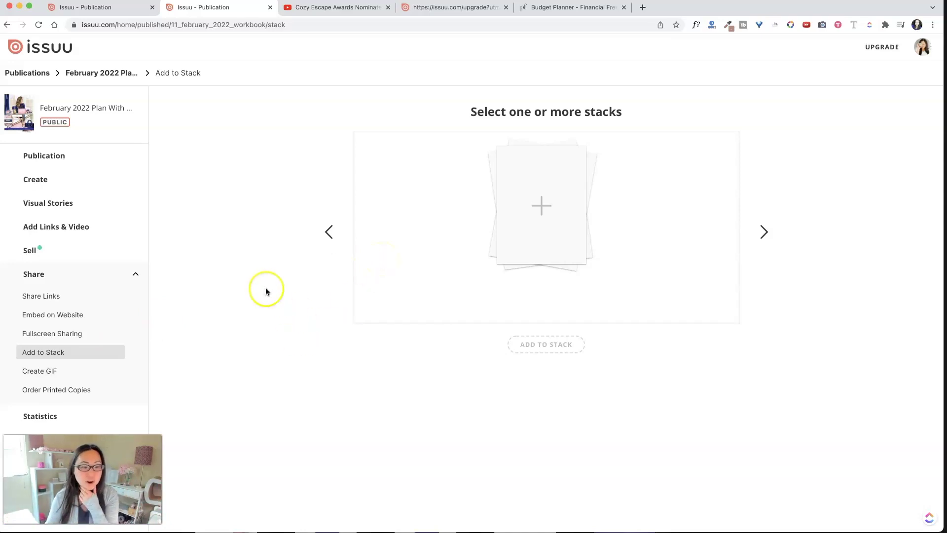
pyautogui.click(93, 376)
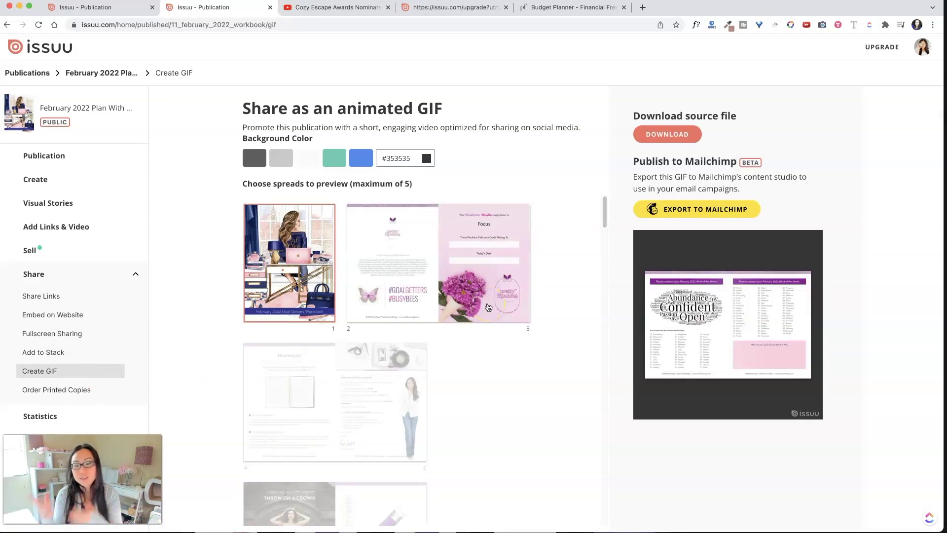
pyautogui.click(488, 307)
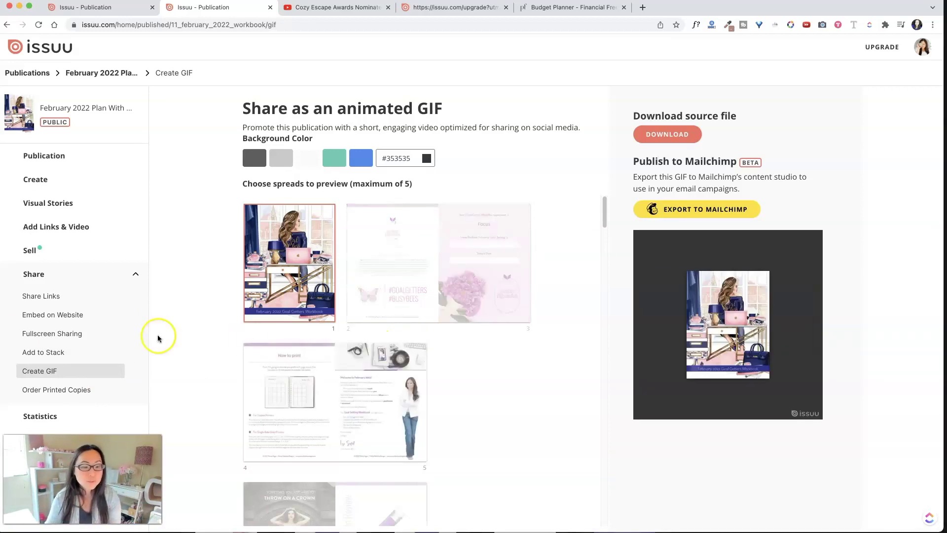
pyautogui.click(44, 397)
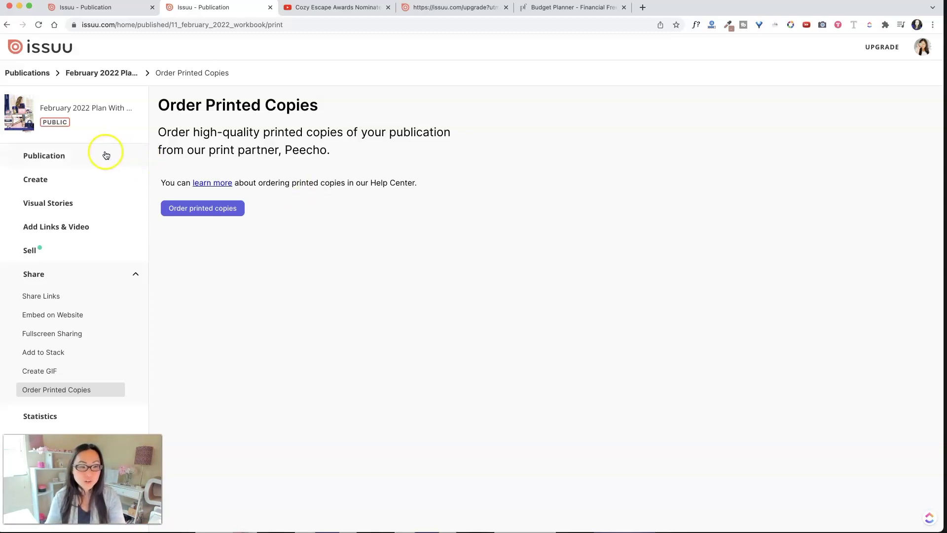
# Return to the Publications list and scroll through the published items
pyautogui.click(33, 74)
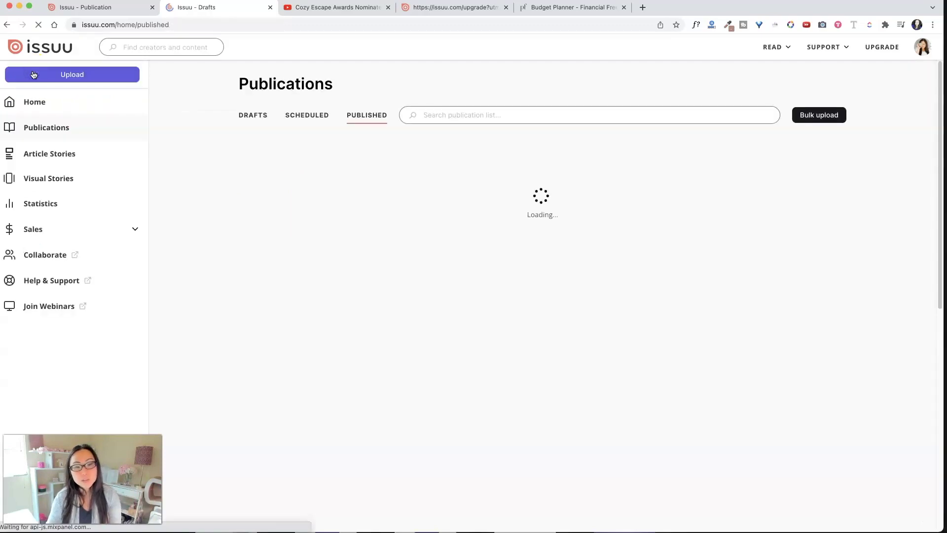
pyautogui.scroll(-4, 547, 217)
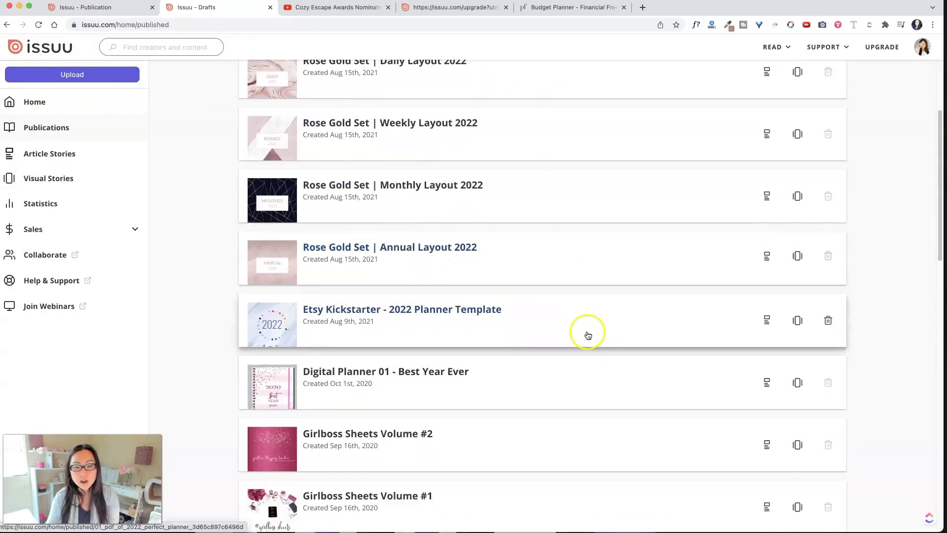
pyautogui.scroll(-4, 511, 283)
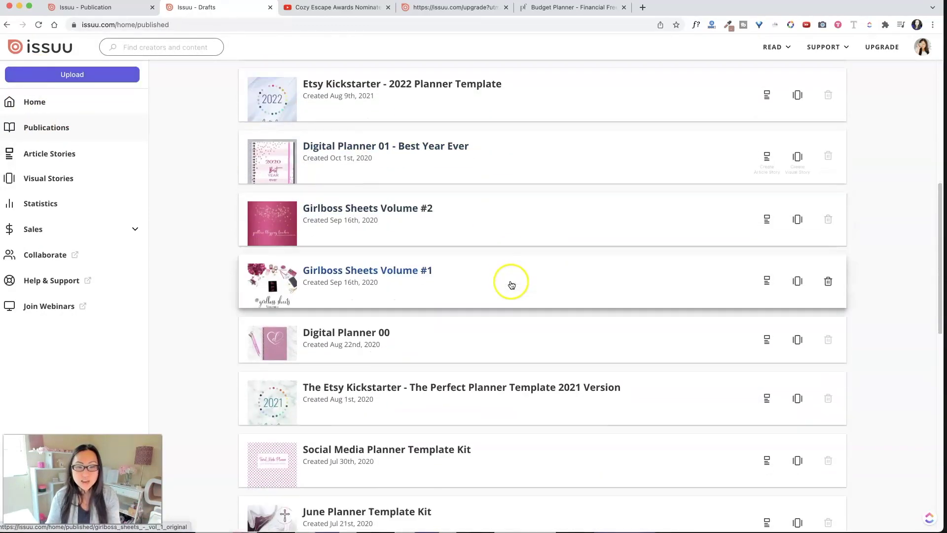
pyautogui.scroll(-3, 510, 286)
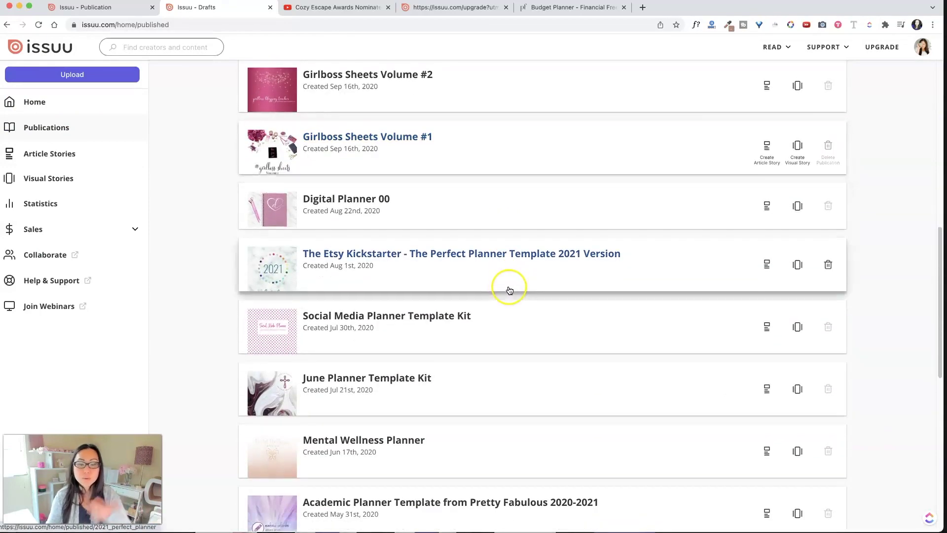
pyautogui.scroll(-1, 509, 290)
pyautogui.scroll(12, 510, 290)
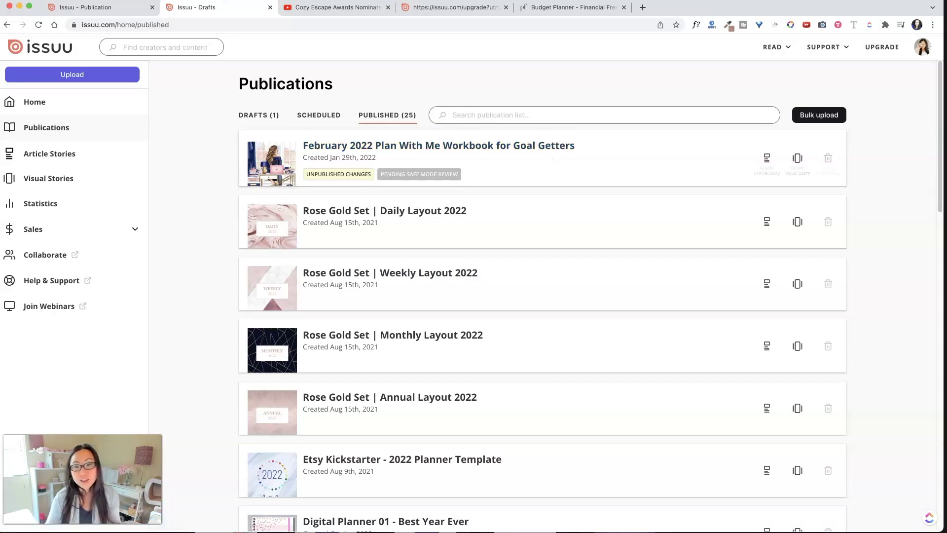
# Flip through several spreads of the Issuu embed on the Budget Planner shop website
pyautogui.click(588, 8)
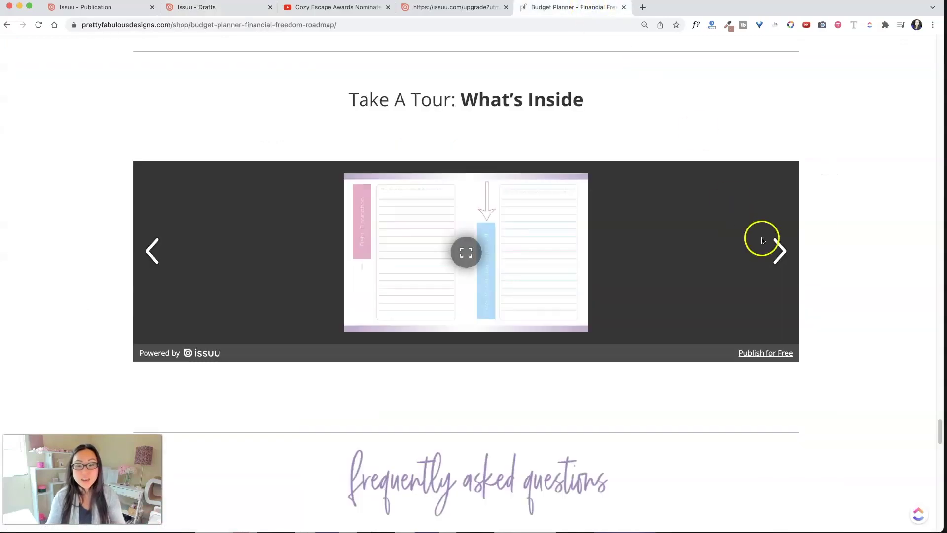
pyautogui.click(778, 251)
pyautogui.click(779, 253)
pyautogui.click(779, 253)
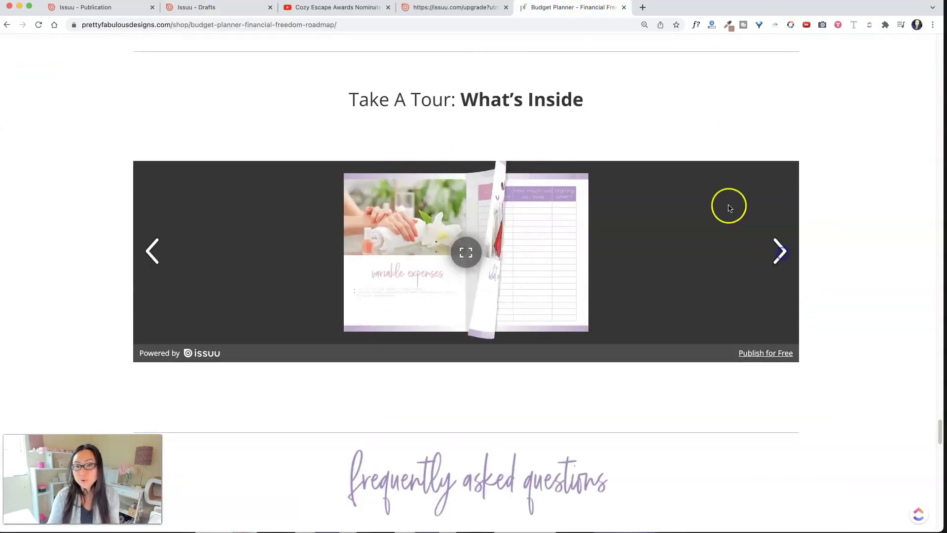
pyautogui.click(218, 13)
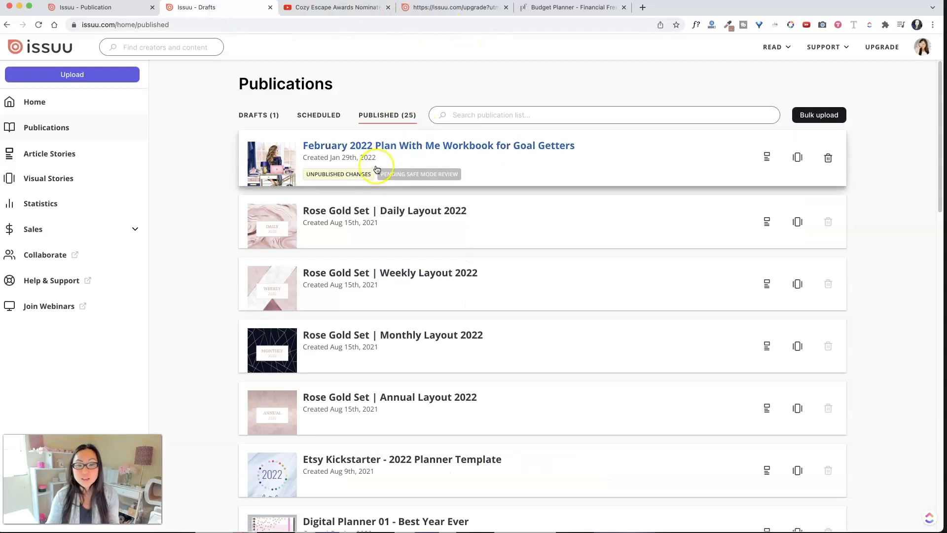